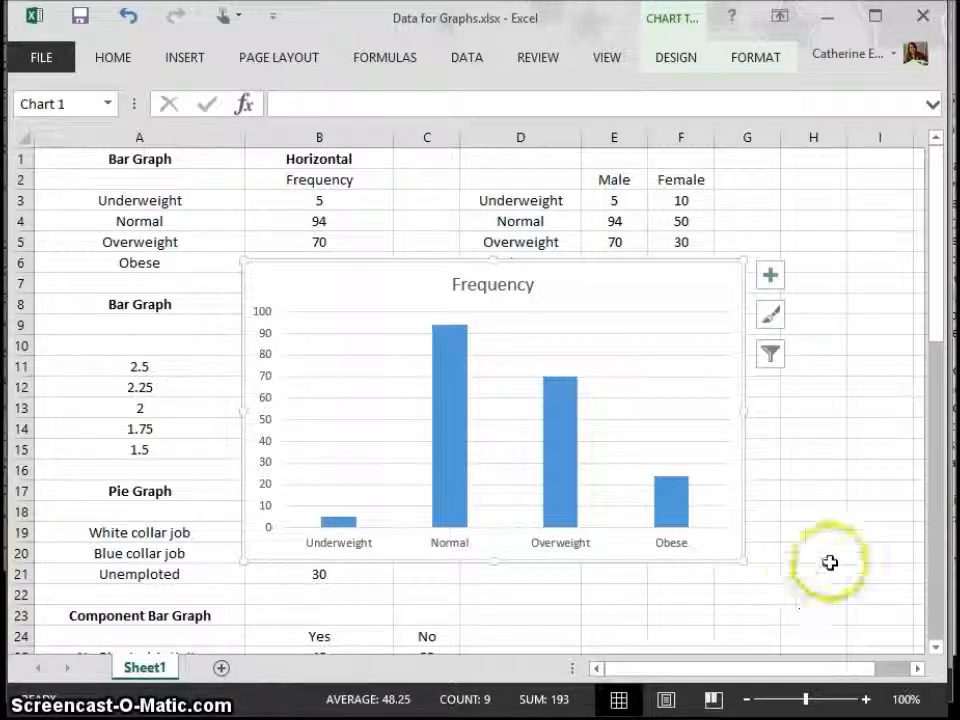
Step: Copy the Frequency chart from the Excel worksheet and paste it into the blank Word document
{"action": "left_click", "coordinate": [697, 563]}
{"action": "right_click", "coordinate": [698, 564]}
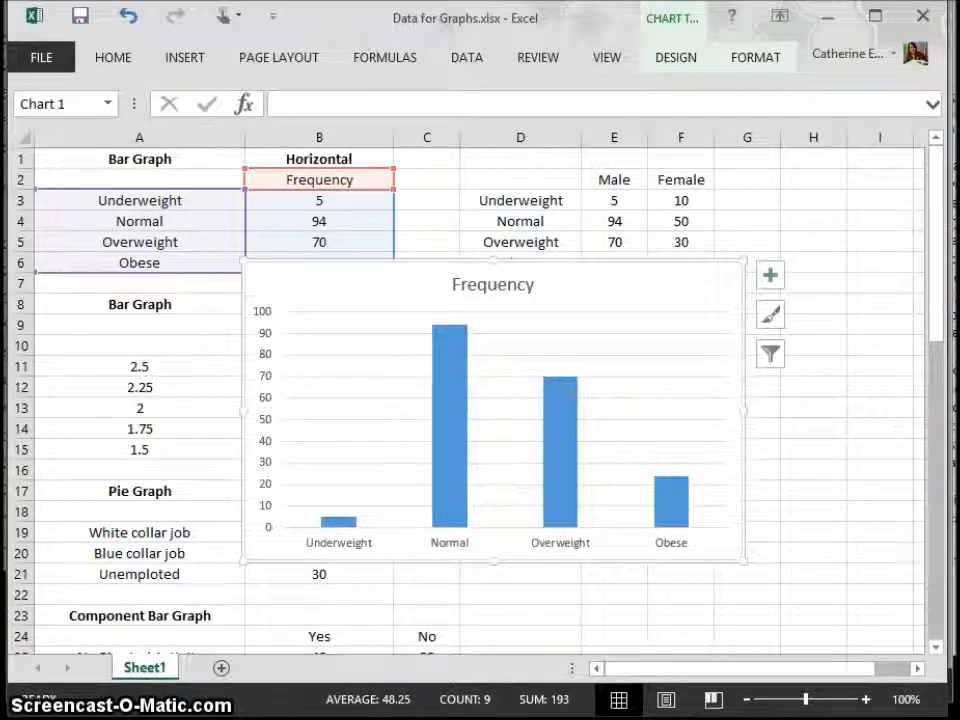
{"action": "left_click", "coordinate": [230, 712]}
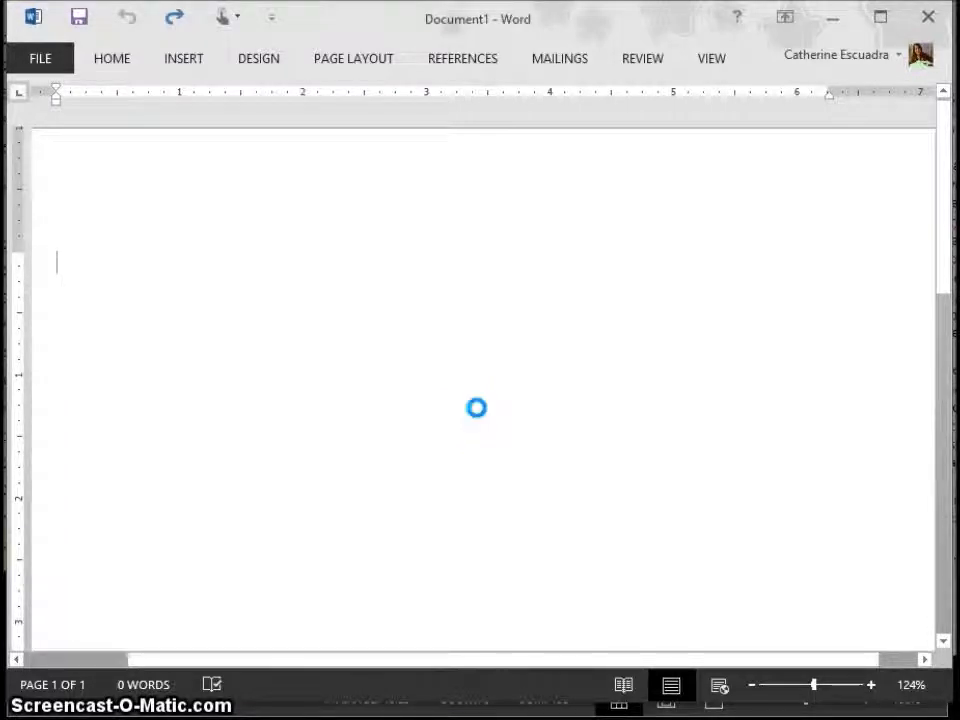
{"action": "key", "text": "ctrl+v"}
{"action": "scroll", "coordinate": [943, 300], "scroll_direction": "down", "scroll_amount": 2}
{"action": "left_click_drag", "start_coordinate": [943, 300], "coordinate": [945, 310]}
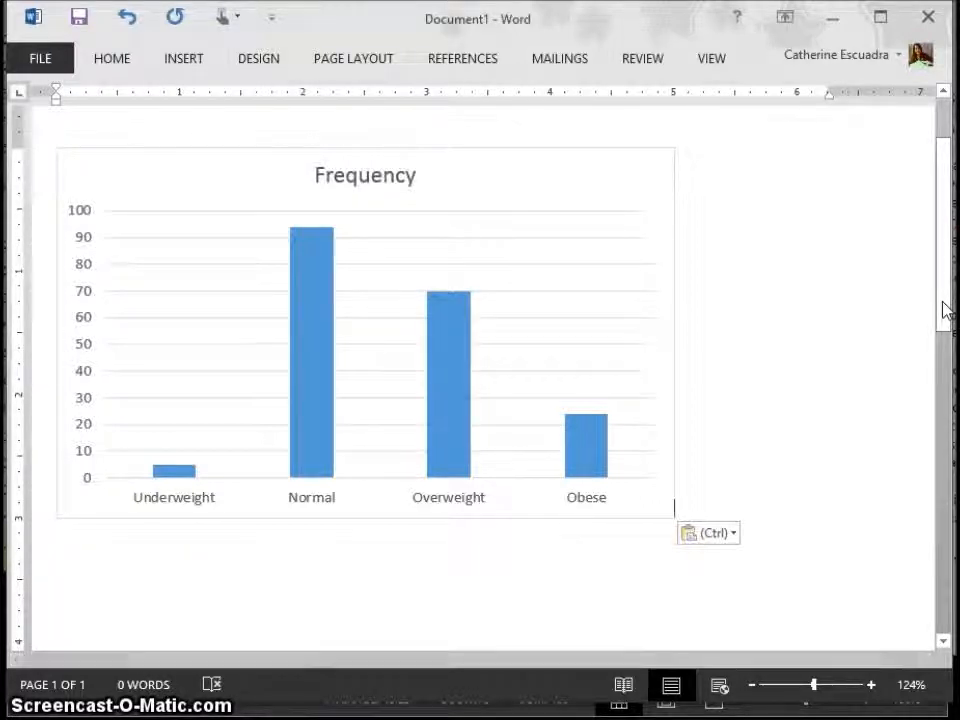
{"action": "left_click", "coordinate": [804, 246]}
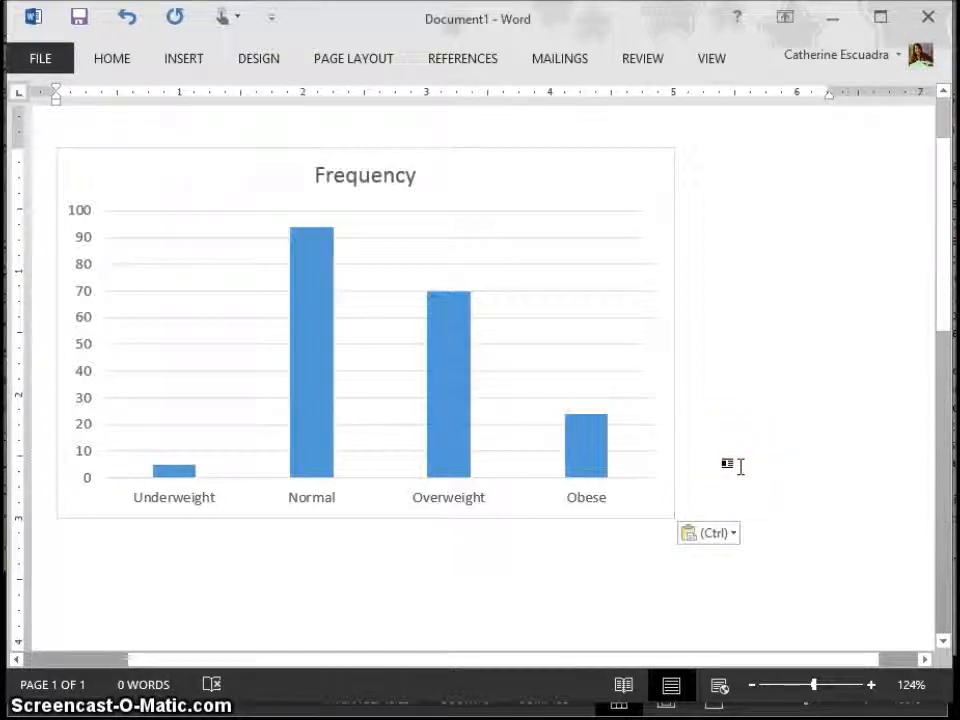
Step: Apply the Quick Layout with the legend under the title and data labels above the columns to the pasted chart
{"action": "left_click", "coordinate": [636, 515]}
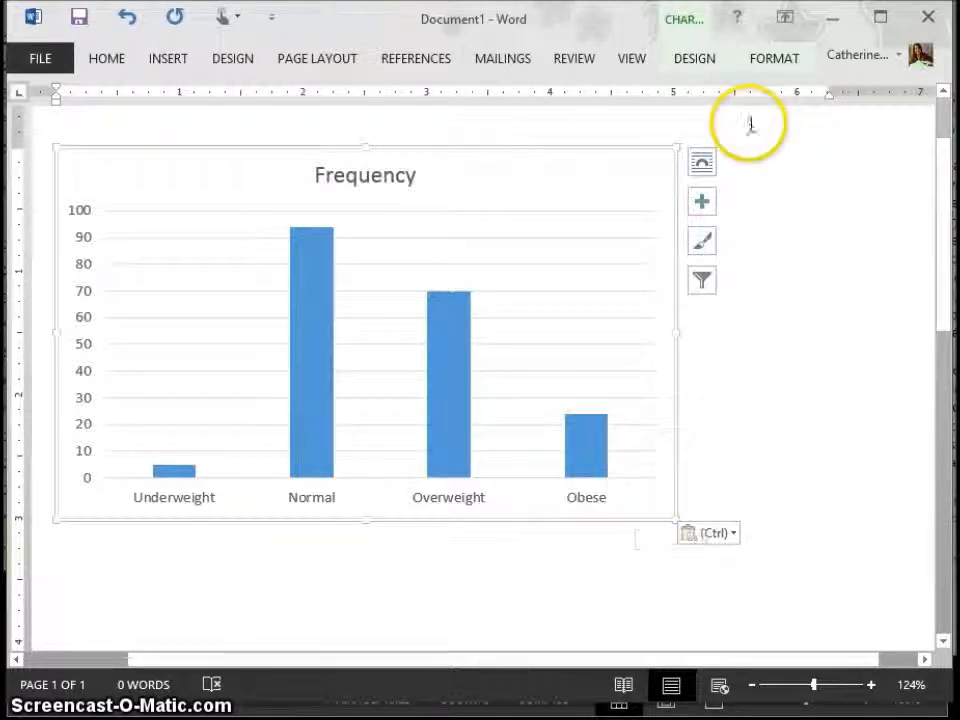
{"action": "left_click", "coordinate": [705, 64]}
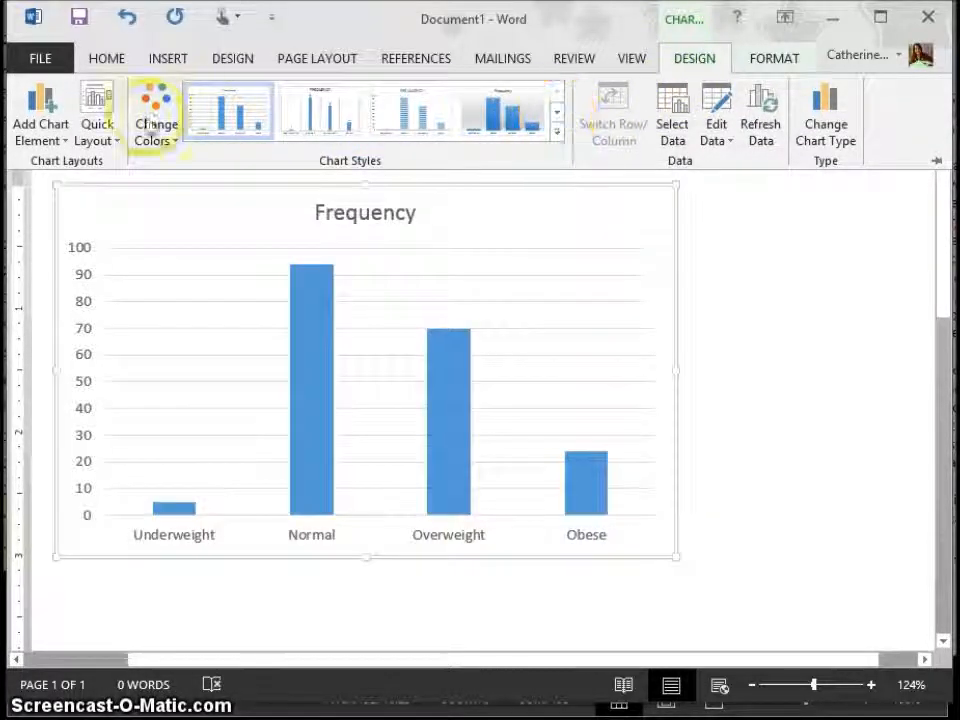
{"action": "left_click", "coordinate": [157, 138]}
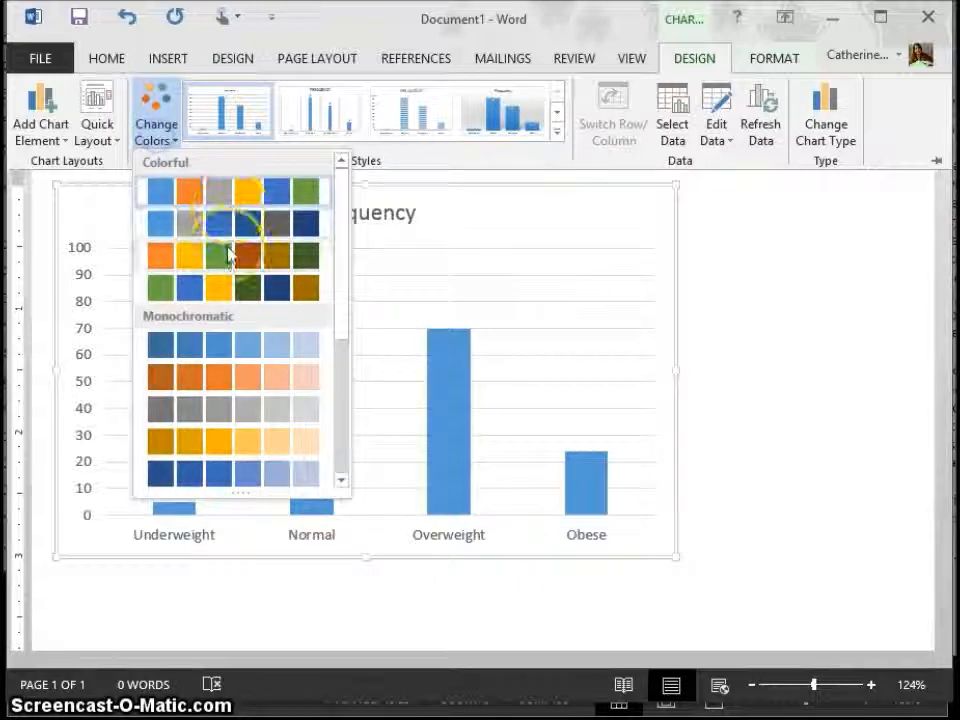
{"action": "left_click", "coordinate": [94, 126]}
{"action": "left_click", "coordinate": [97, 130]}
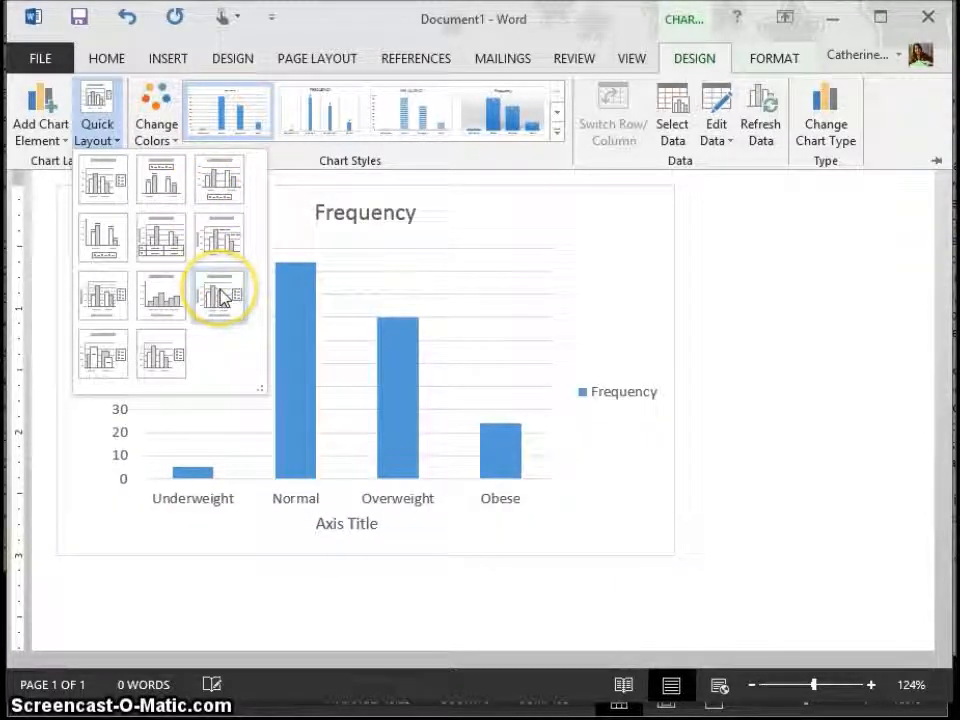
{"action": "left_click", "coordinate": [724, 371]}
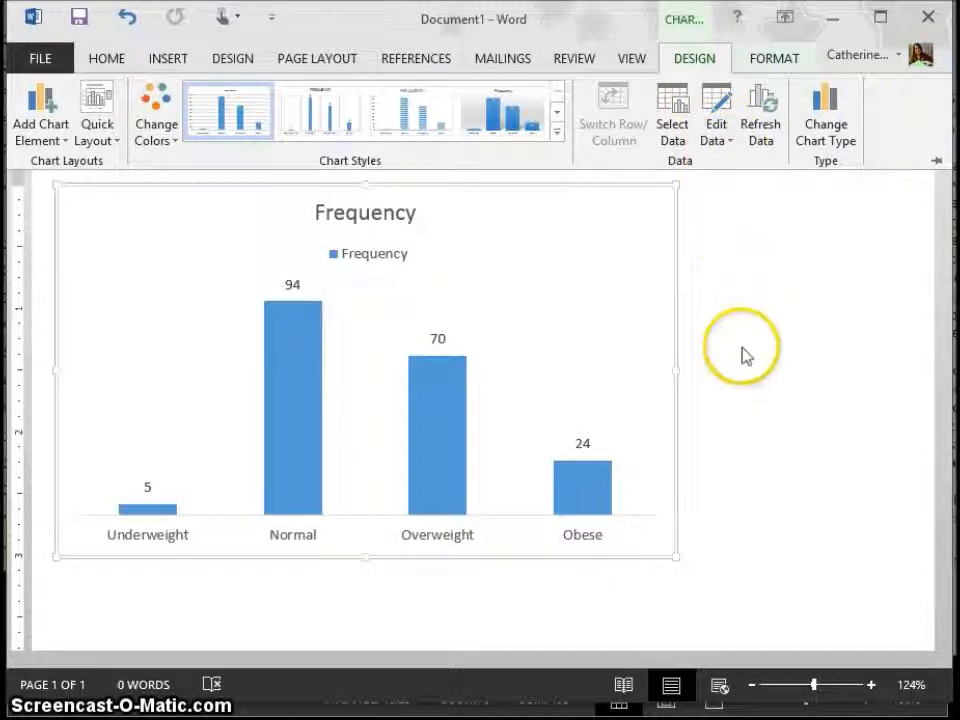
Step: Open the chart's linked data in an enlarged window and set the Normal frequency in cell B4 to 67
{"action": "left_click", "coordinate": [717, 112]}
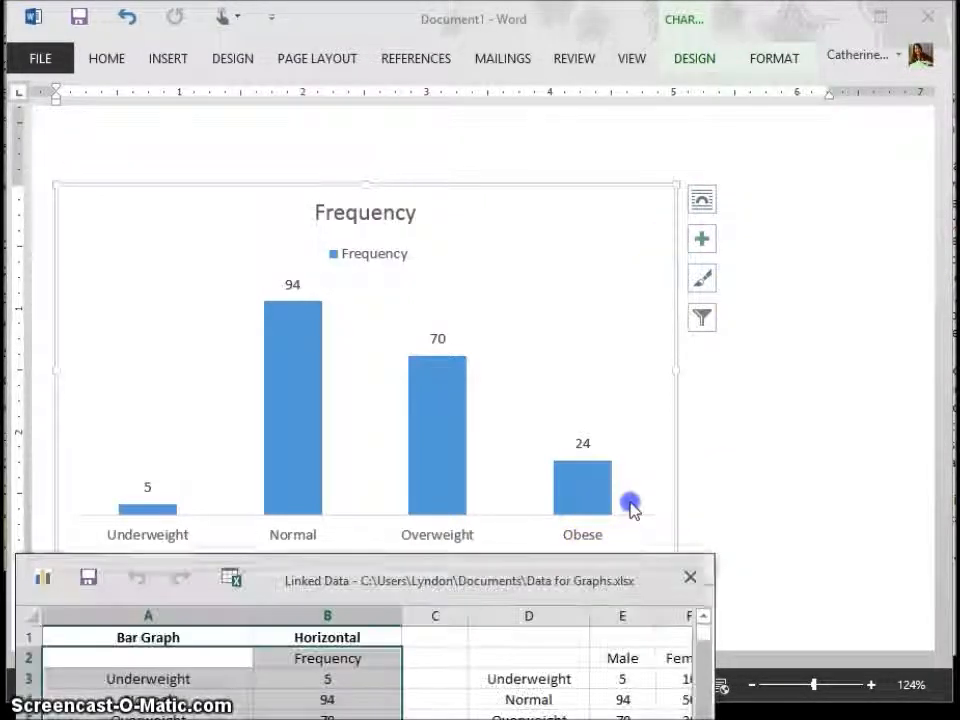
{"action": "left_click_drag", "start_coordinate": [588, 585], "coordinate": [707, 260]}
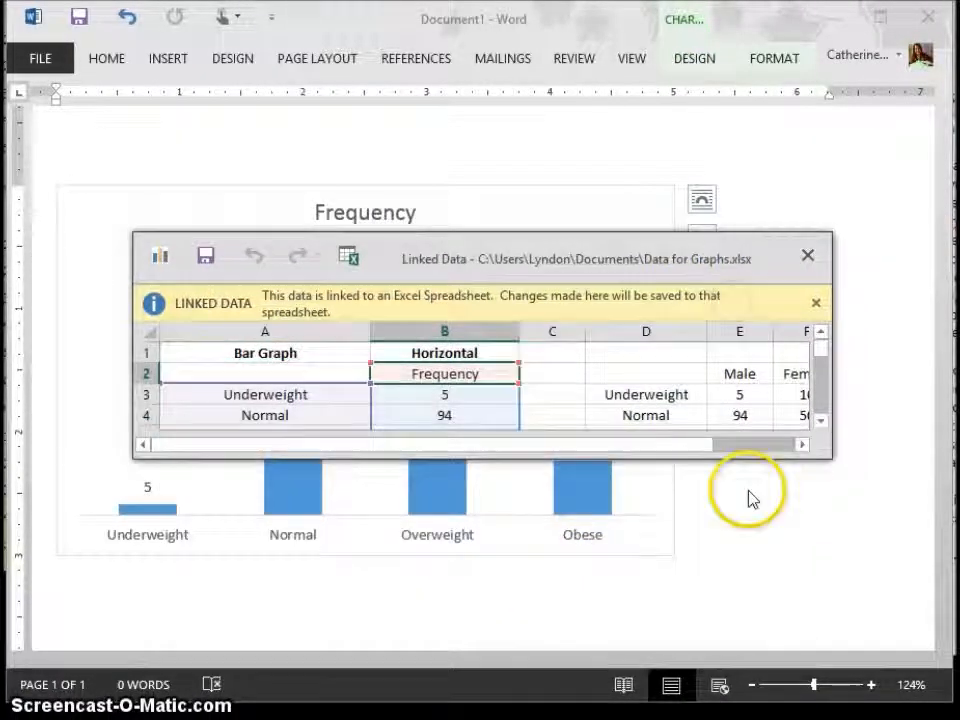
{"action": "left_click", "coordinate": [878, 503]}
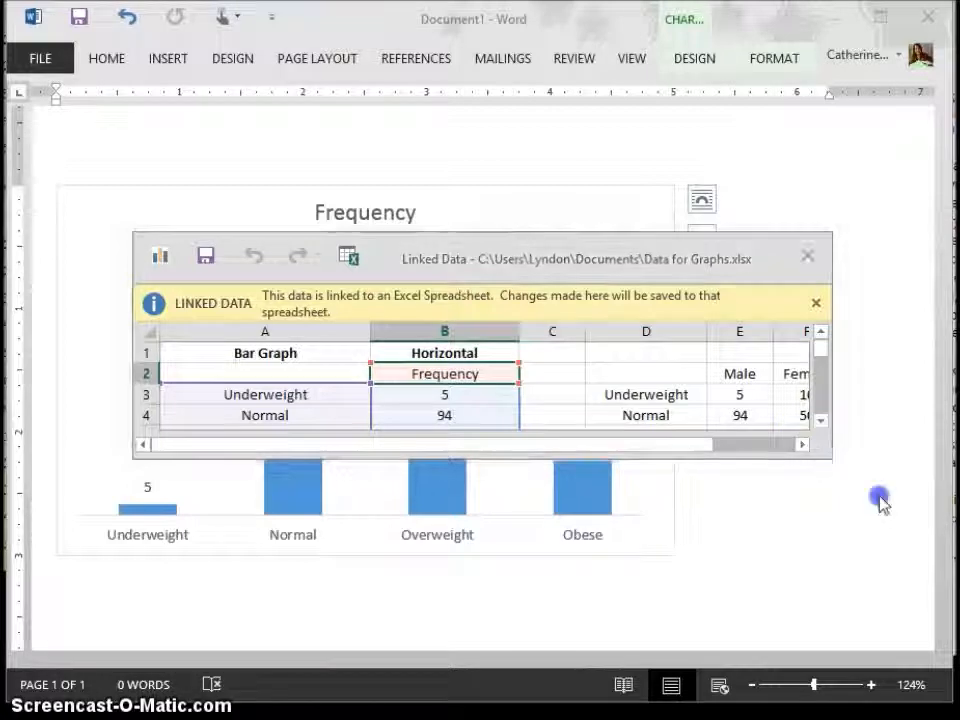
{"action": "left_click_drag", "start_coordinate": [828, 456], "coordinate": [898, 620]}
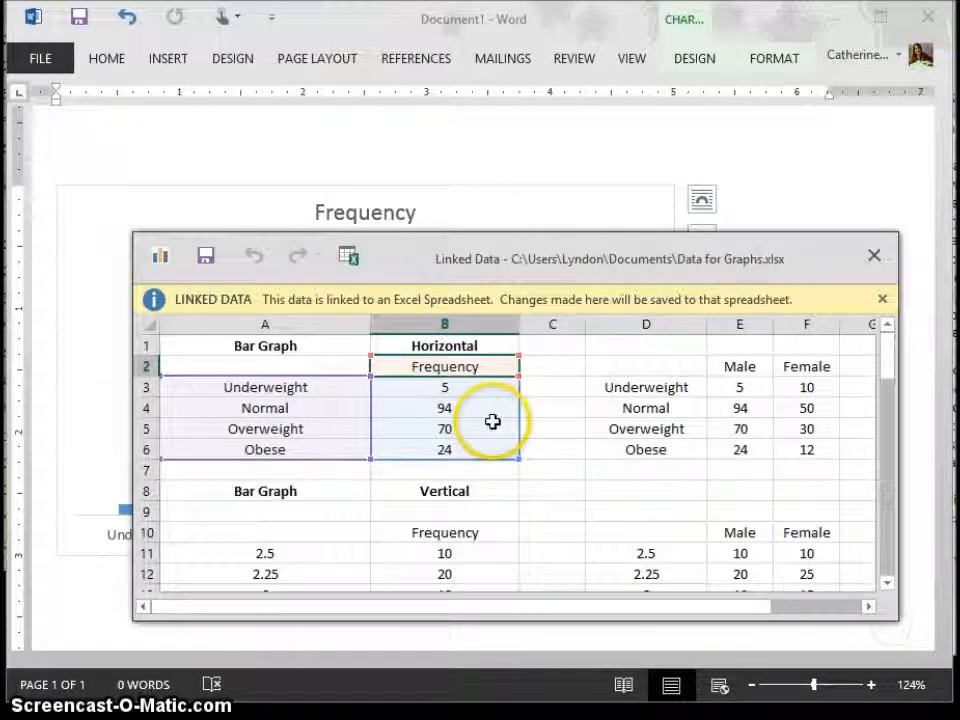
{"action": "left_click", "coordinate": [452, 415]}
{"action": "left_click", "coordinate": [478, 418]}
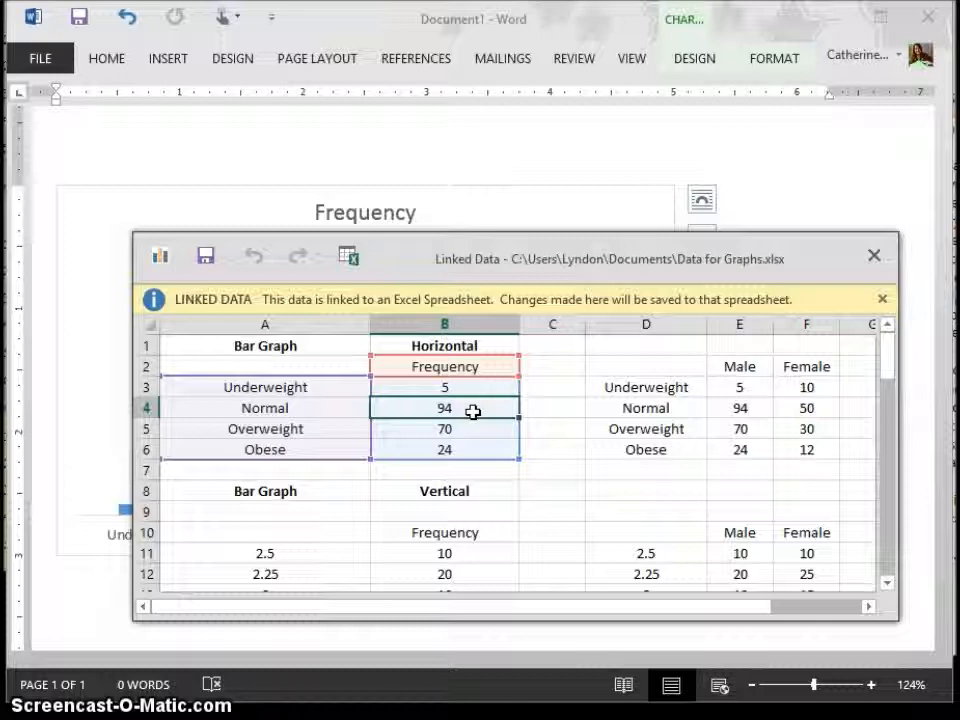
{"action": "type", "text": "67"}
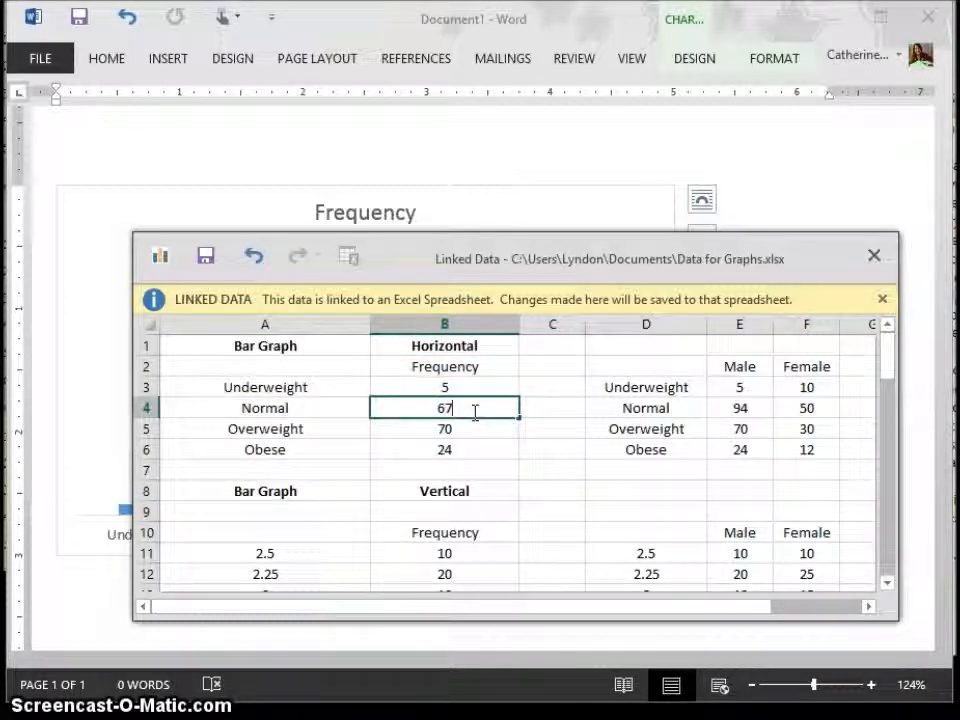
{"action": "key", "text": "Return"}
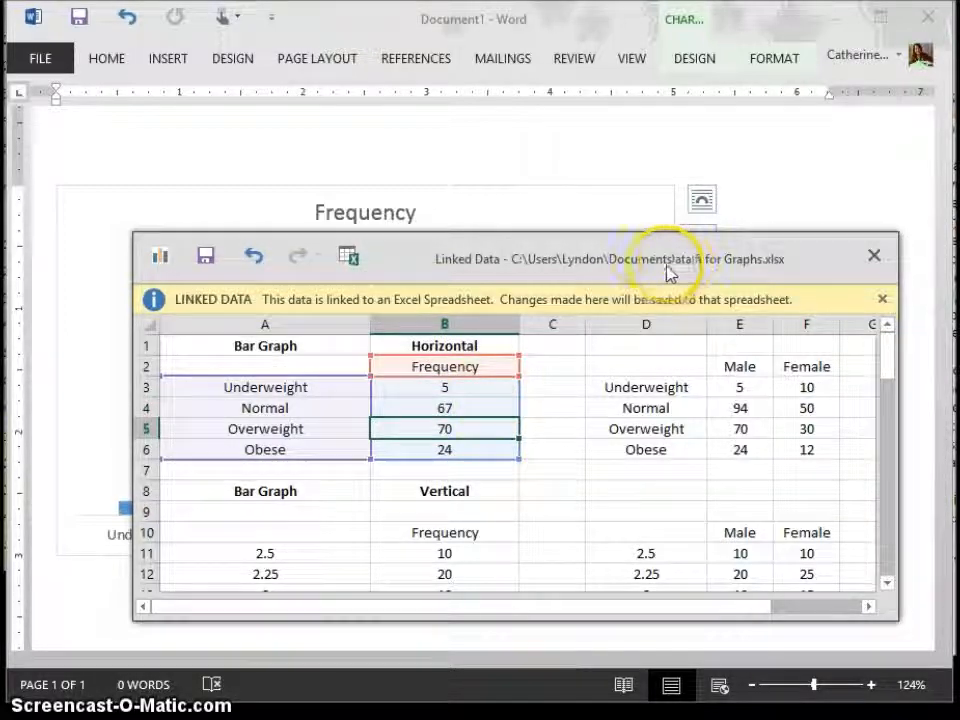
Step: Close the linked data window and save the changes to Data for Graphs.xlsx
{"action": "left_click_drag", "start_coordinate": [645, 258], "coordinate": [591, 229]}
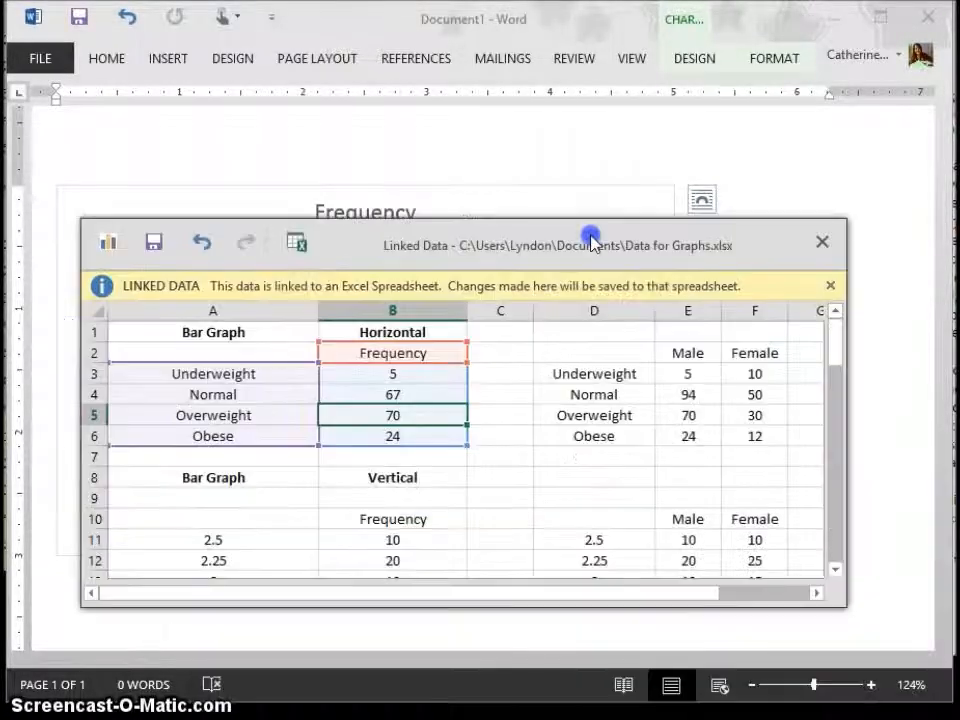
{"action": "left_click", "coordinate": [819, 242]}
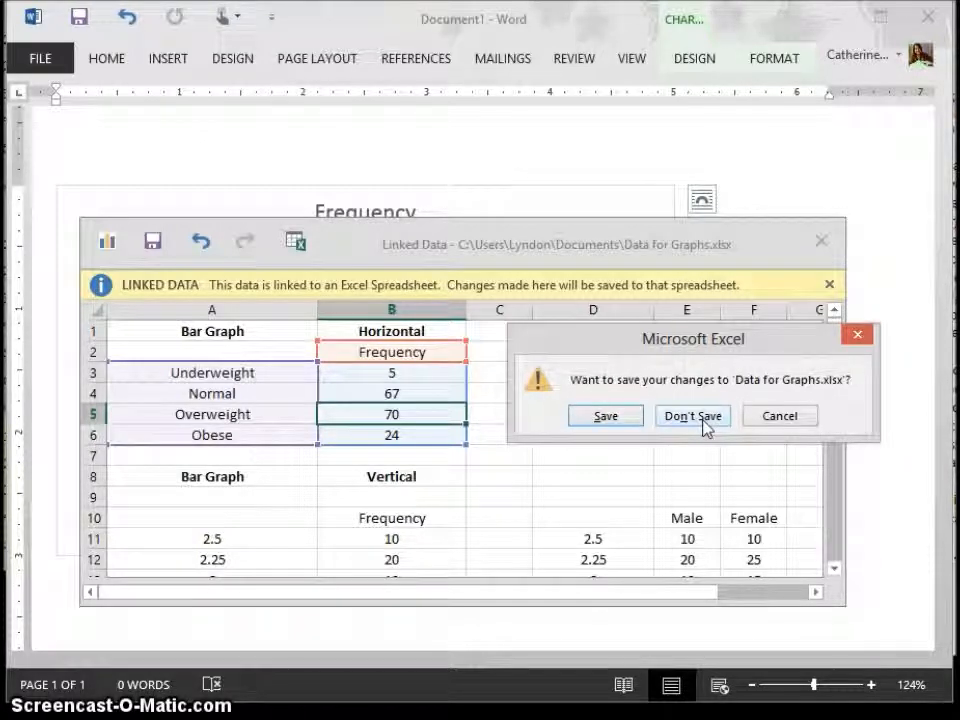
{"action": "left_click", "coordinate": [605, 430]}
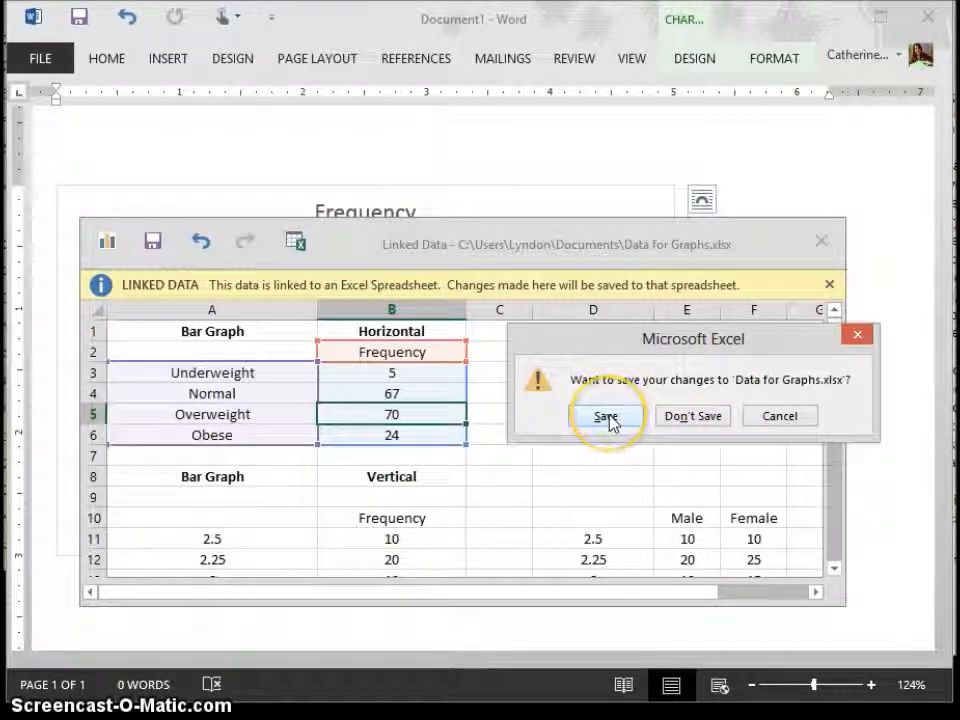
{"action": "left_click", "coordinate": [606, 417]}
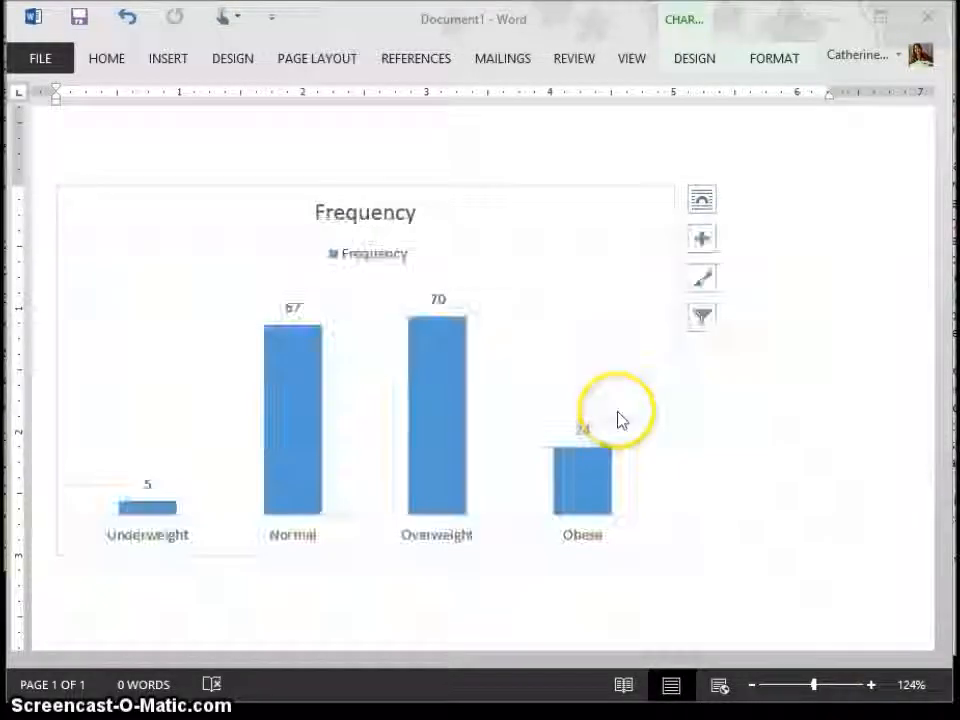
{"action": "left_click", "coordinate": [729, 450]}
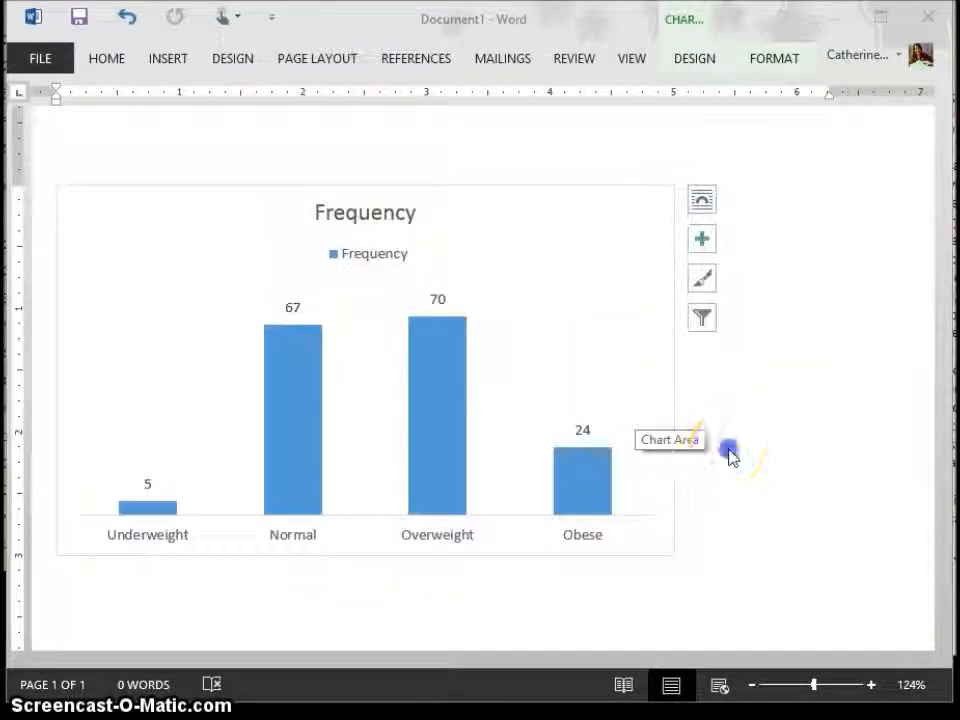
Step: Add an empty line below the Frequency chart and place the cursor there
{"action": "left_click", "coordinate": [692, 488]}
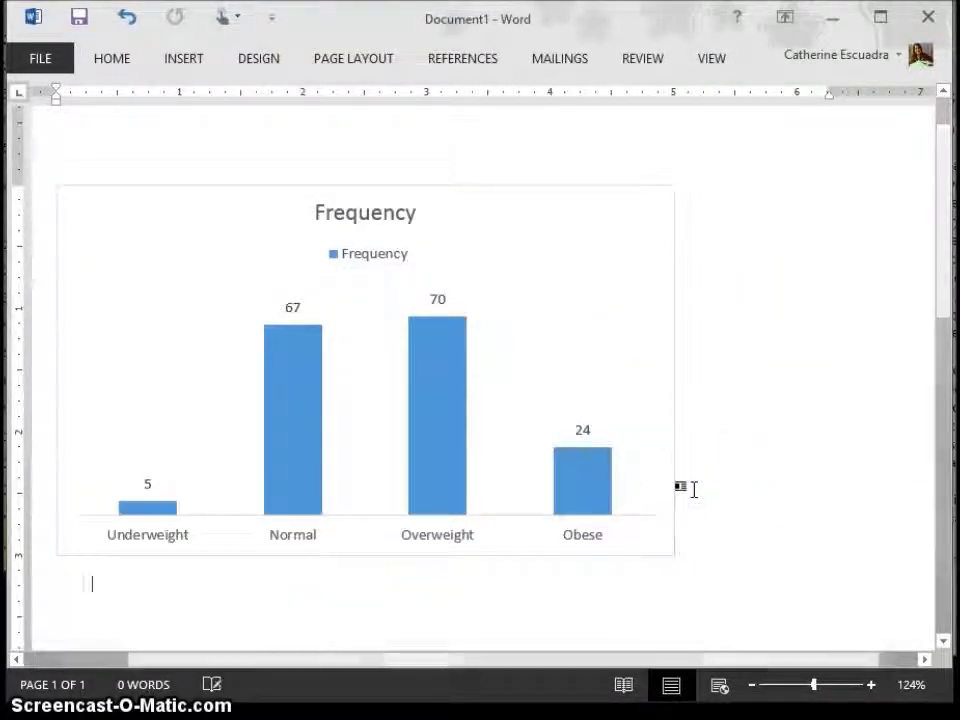
{"action": "key", "text": "Return"}
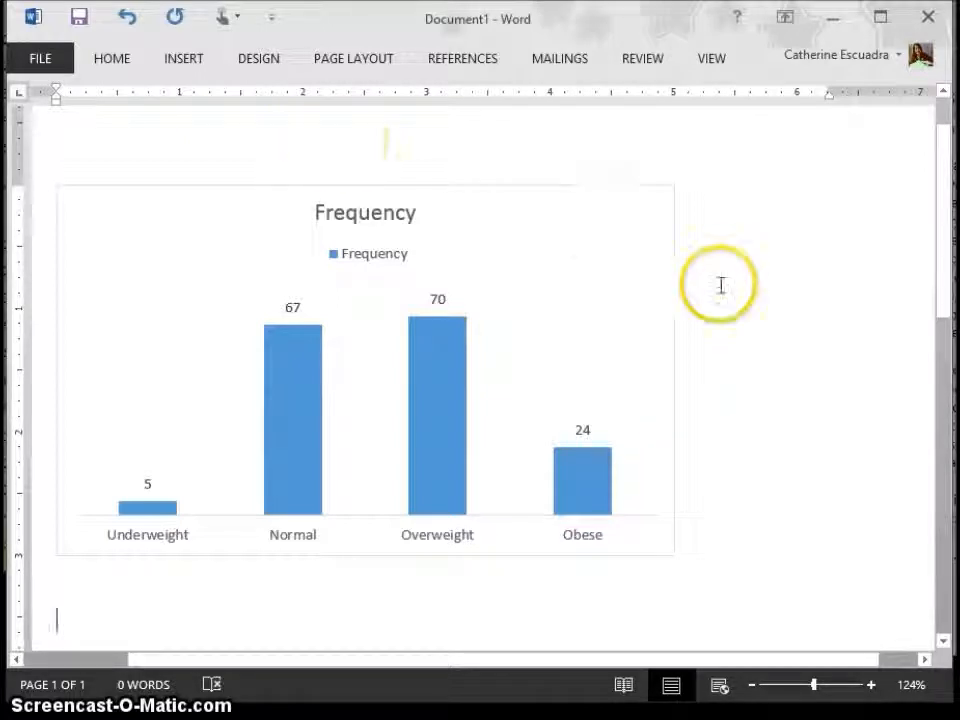
{"action": "left_click", "coordinate": [940, 364]}
{"action": "left_click_drag", "start_coordinate": [938, 388], "coordinate": [937, 412]}
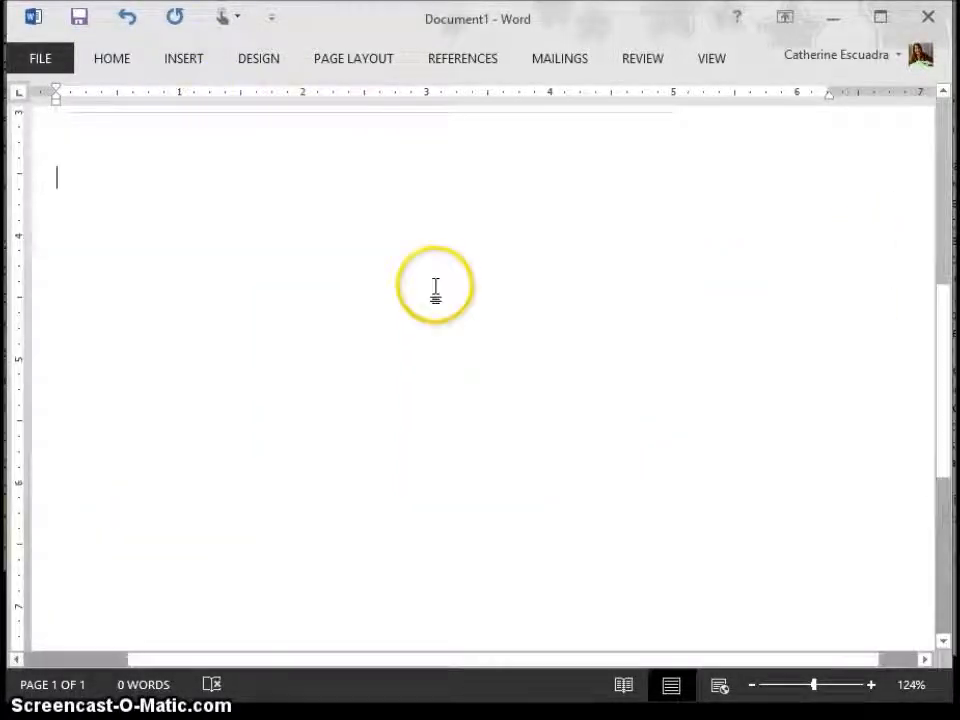
Step: Insert a Clustered Column chart on the empty line below the Frequency chart
{"action": "left_click", "coordinate": [184, 66]}
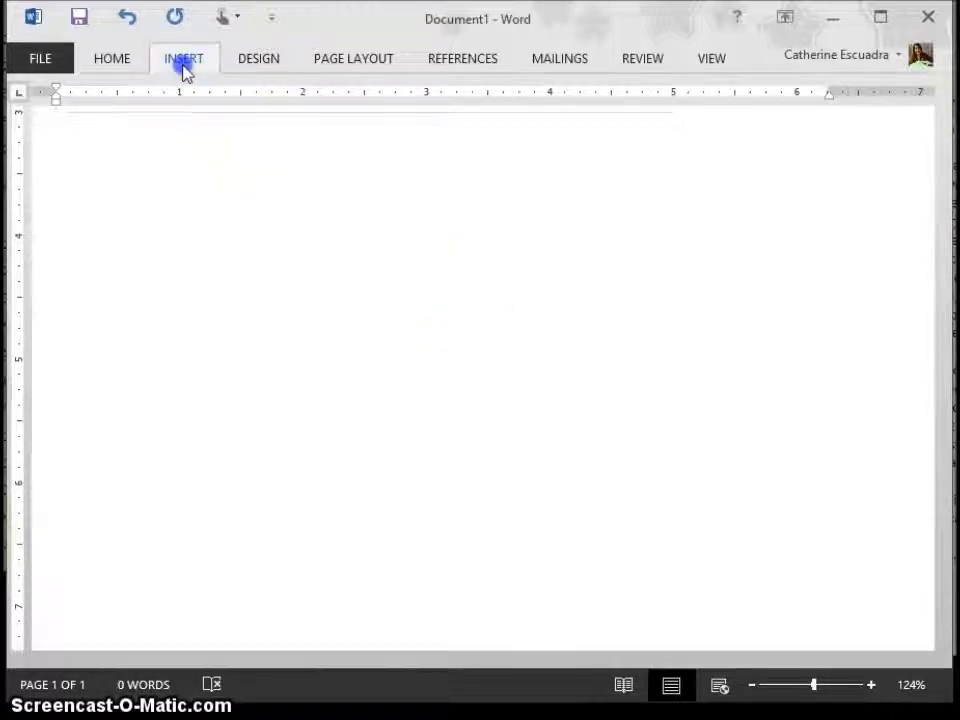
{"action": "left_click", "coordinate": [281, 115]}
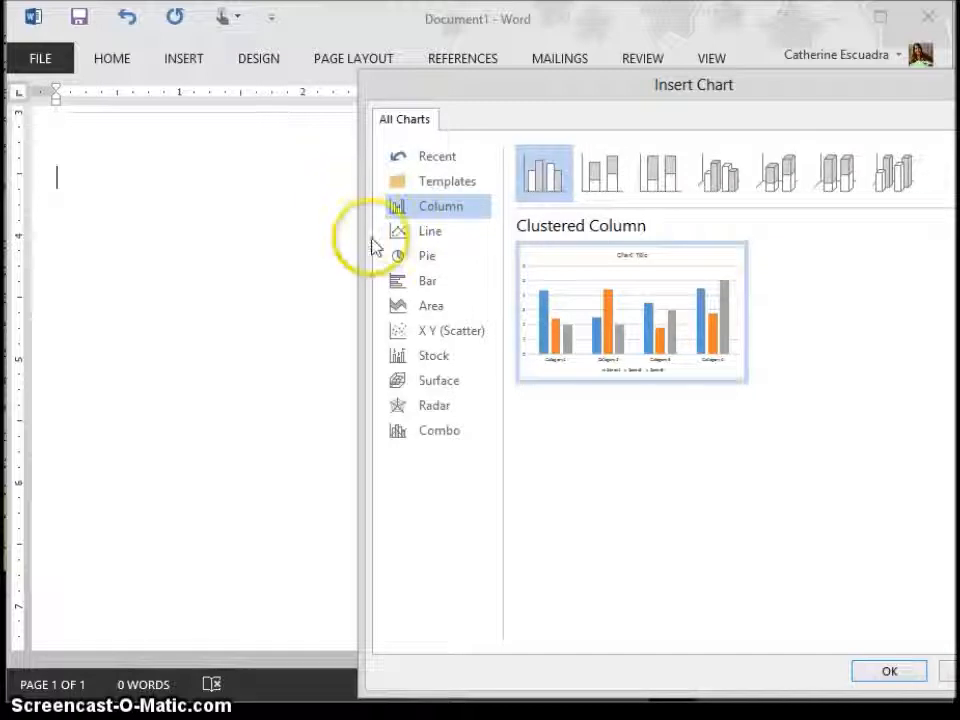
{"action": "left_click", "coordinate": [414, 230]}
{"action": "left_click", "coordinate": [430, 305]}
{"action": "left_click_drag", "start_coordinate": [780, 88], "coordinate": [620, 60]}
{"action": "left_click", "coordinate": [285, 228]}
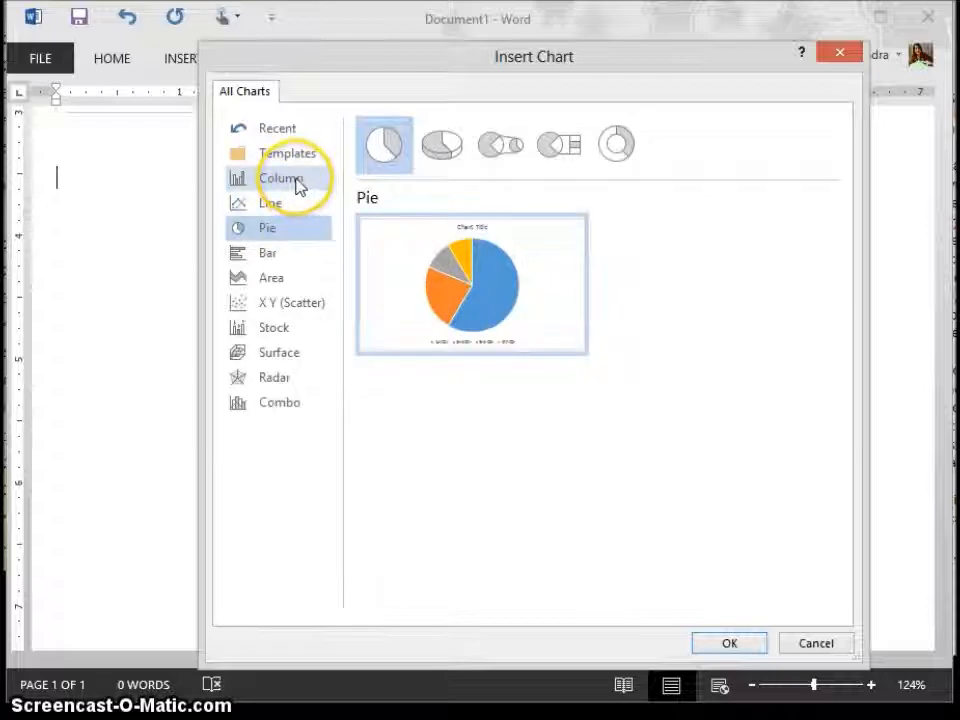
{"action": "left_click", "coordinate": [297, 184]}
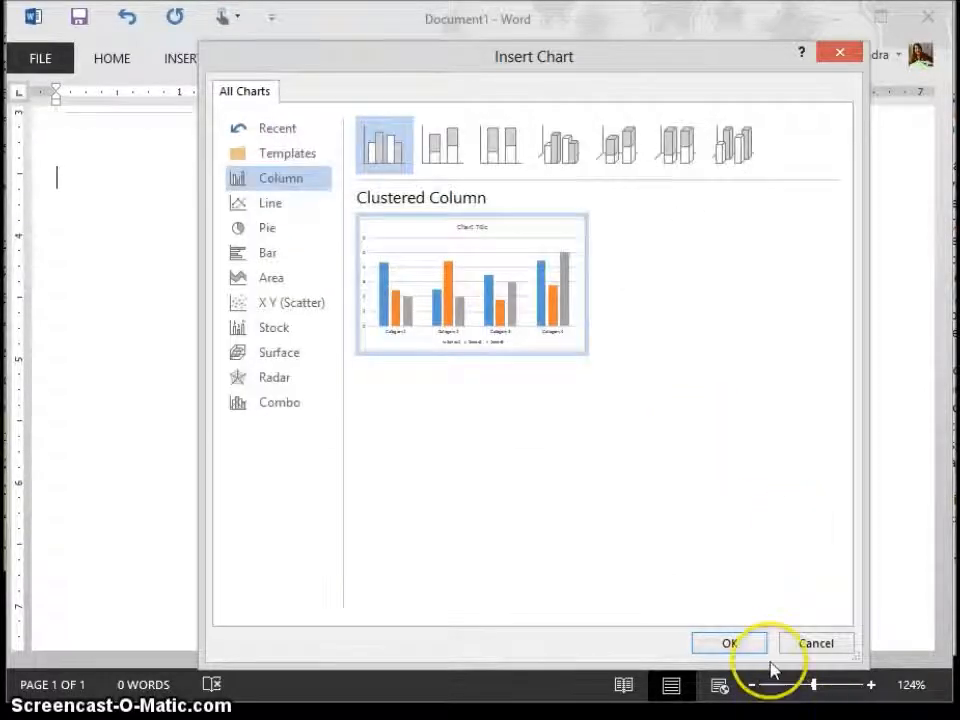
{"action": "left_click", "coordinate": [730, 643]}
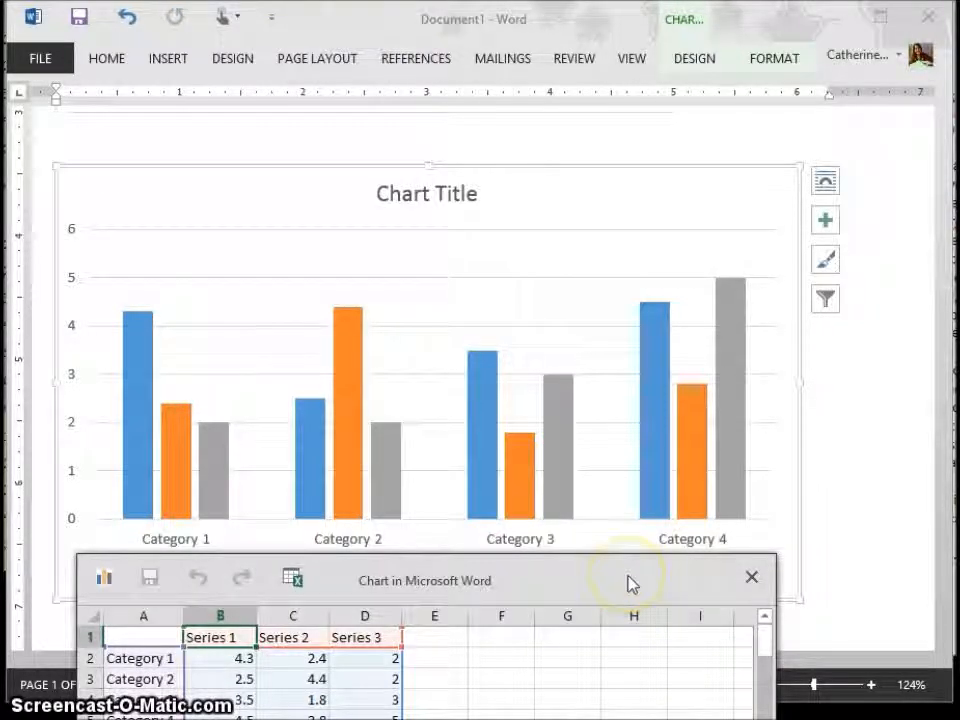
Step: Move the new chart's data sheet window up over the chart so its full data range is accessible
{"action": "left_click_drag", "start_coordinate": [628, 576], "coordinate": [743, 187]}
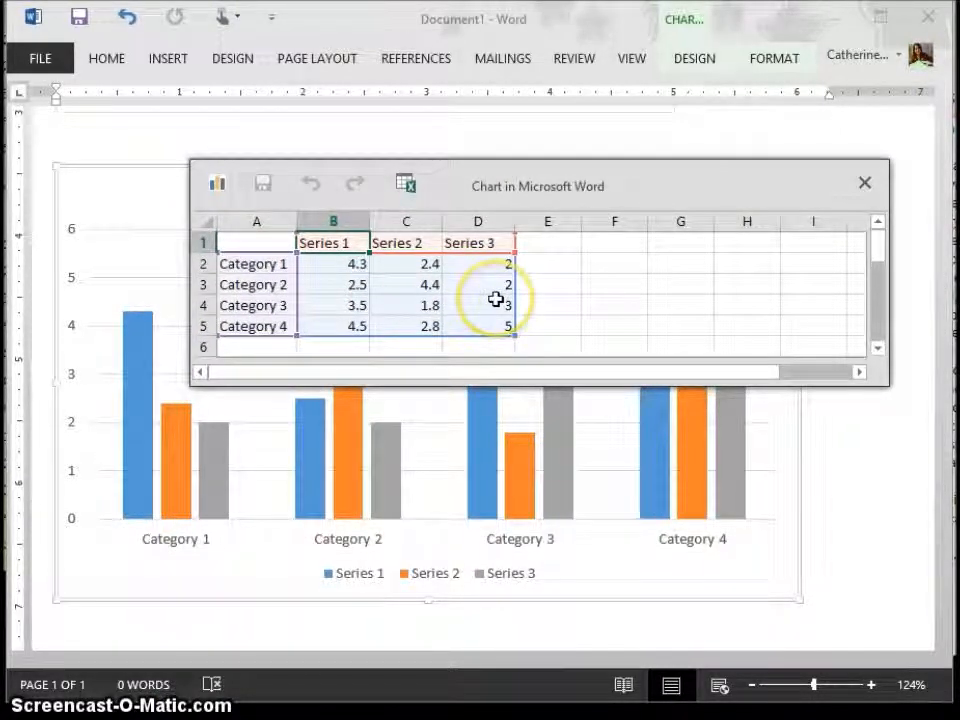
{"action": "left_click_drag", "start_coordinate": [542, 167], "coordinate": [611, 161]}
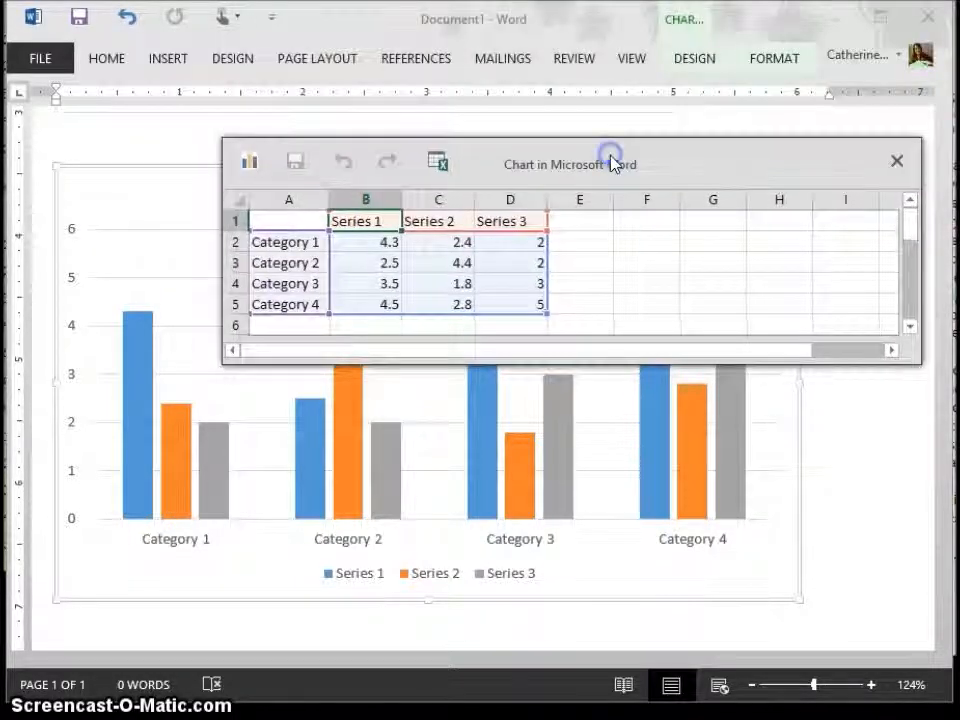
{"action": "left_click", "coordinate": [439, 242]}
{"action": "left_click", "coordinate": [386, 221]}
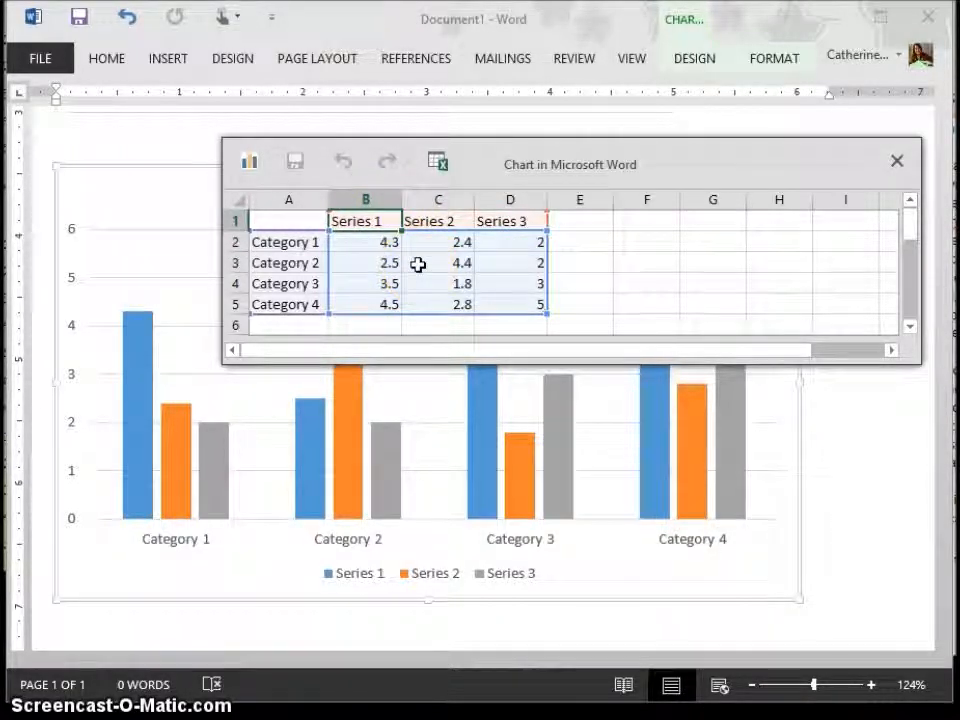
{"action": "left_click", "coordinate": [316, 245]}
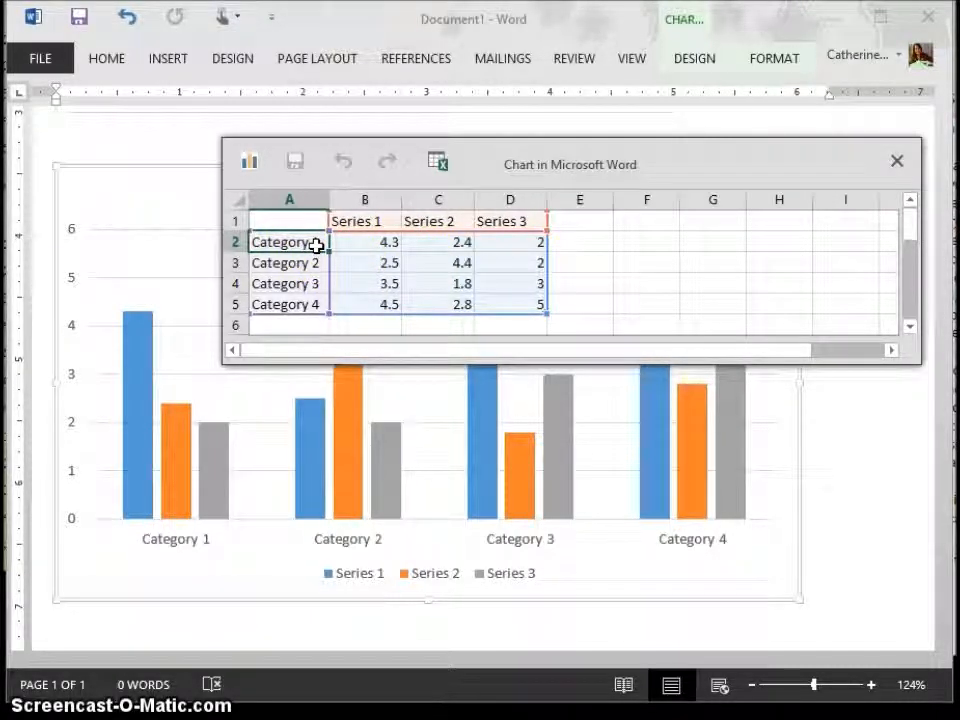
{"action": "key", "text": "Up"}
{"action": "key", "text": "Right"}
Step: Rename the chart categories in A2:A5 to Underweight, Normal, Overweight and Obese
{"action": "left_click", "coordinate": [316, 245]}
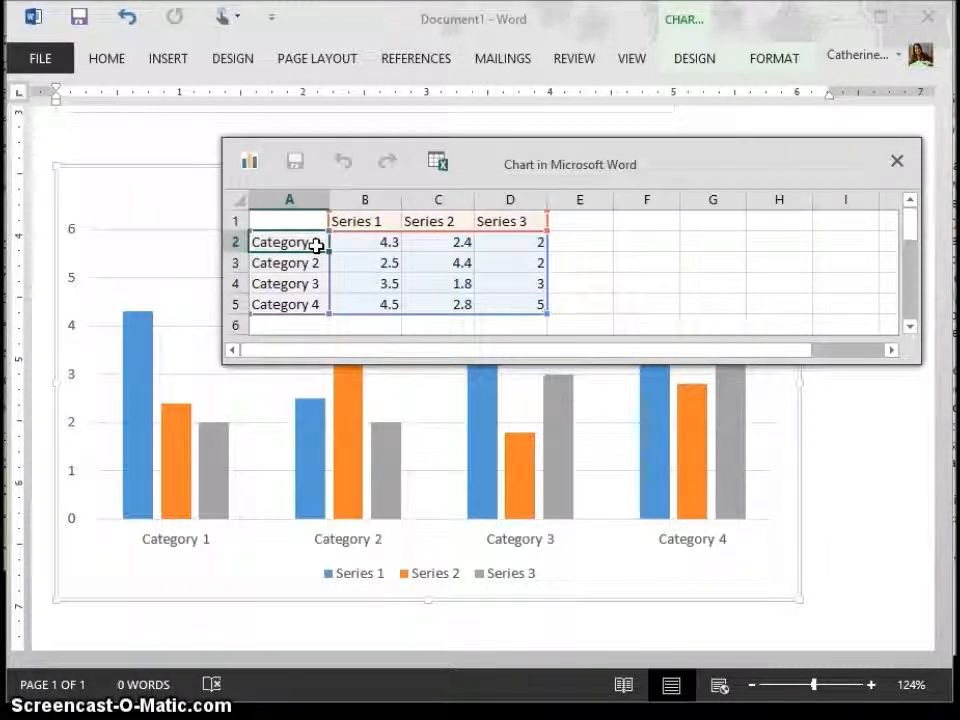
{"action": "type", "text": "Und"}
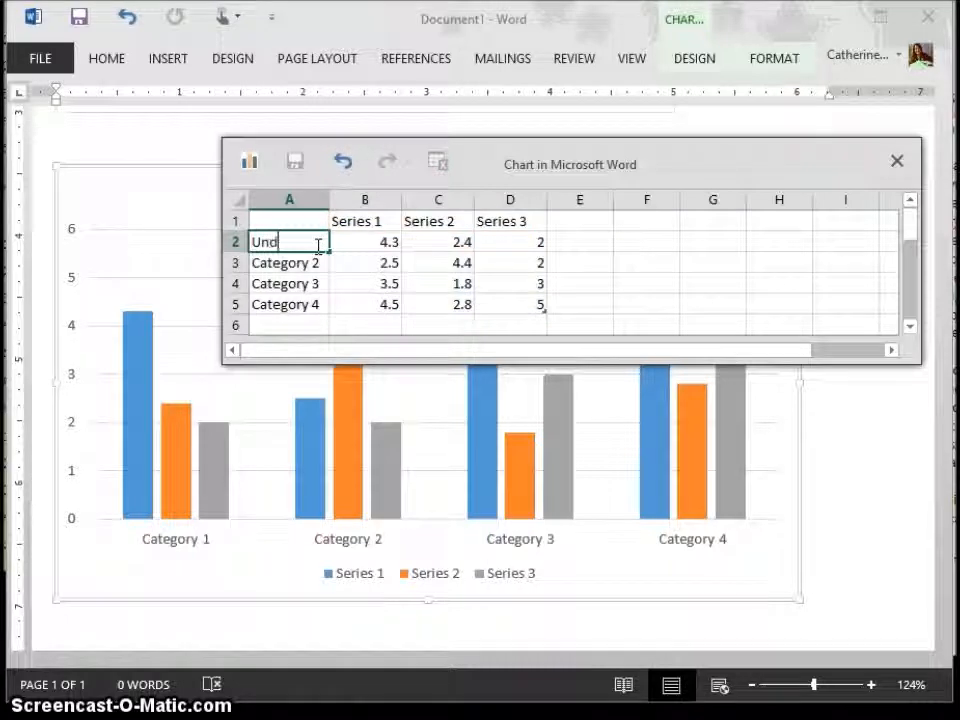
{"action": "type", "text": "erweight"}
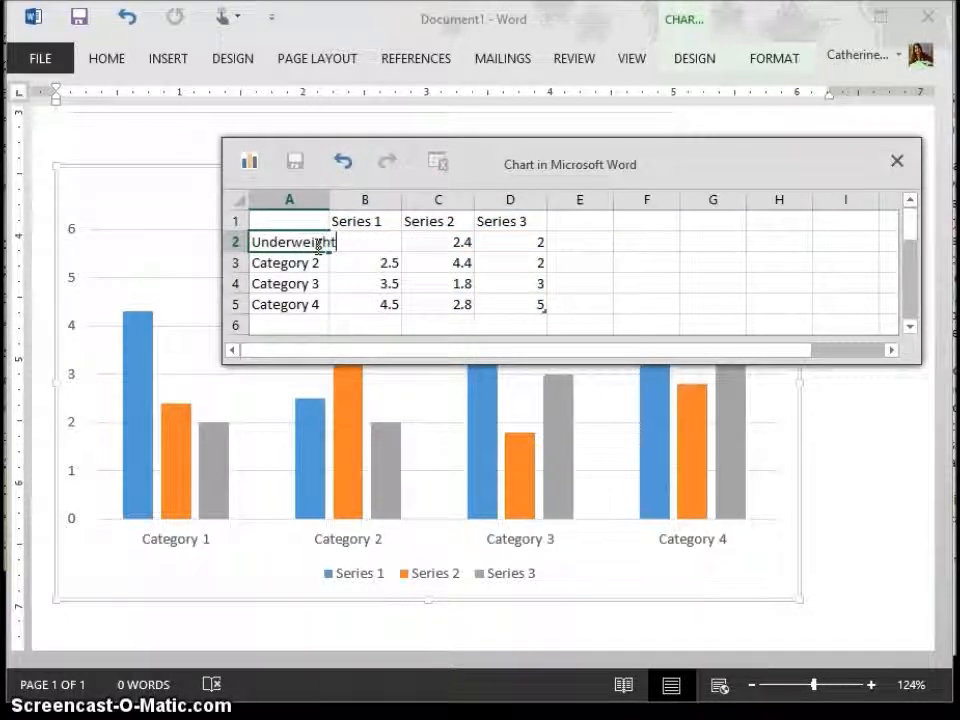
{"action": "key", "text": "Return"}
{"action": "type", "text": "Norma"}
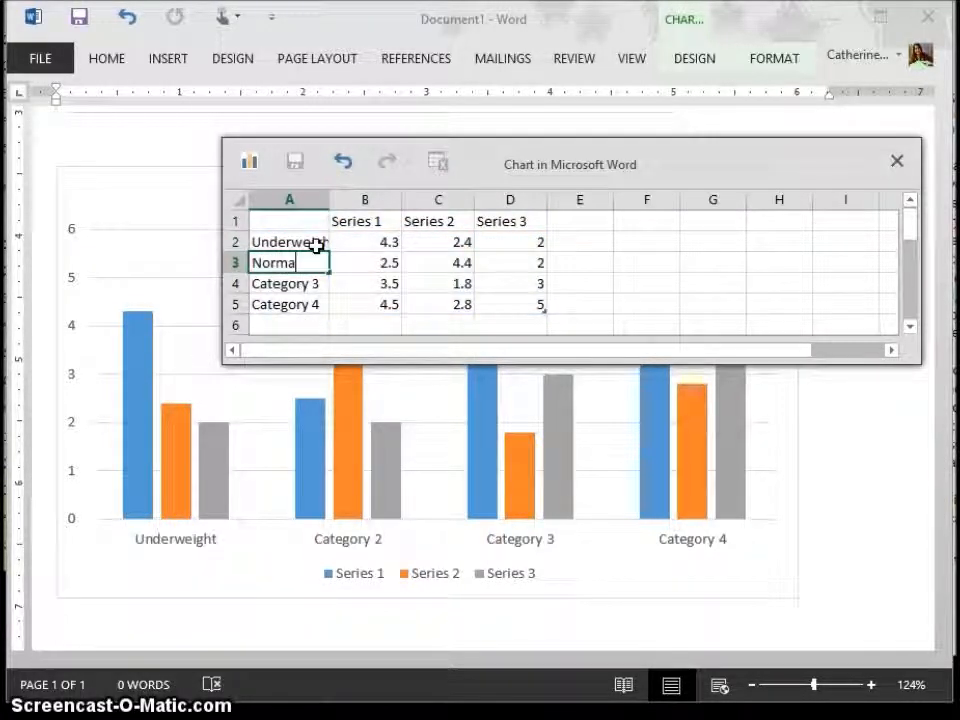
{"action": "type", "text": "l"}
{"action": "key", "text": "Return"}
{"action": "type", "text": "Overw"}
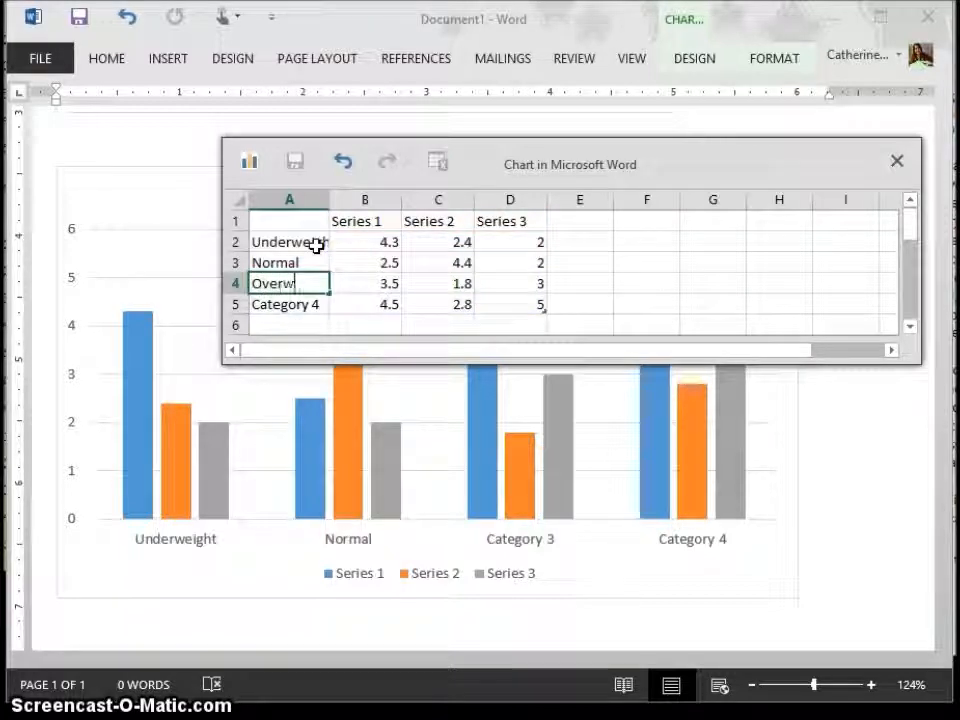
{"action": "type", "text": "eight"}
{"action": "key", "text": "Return"}
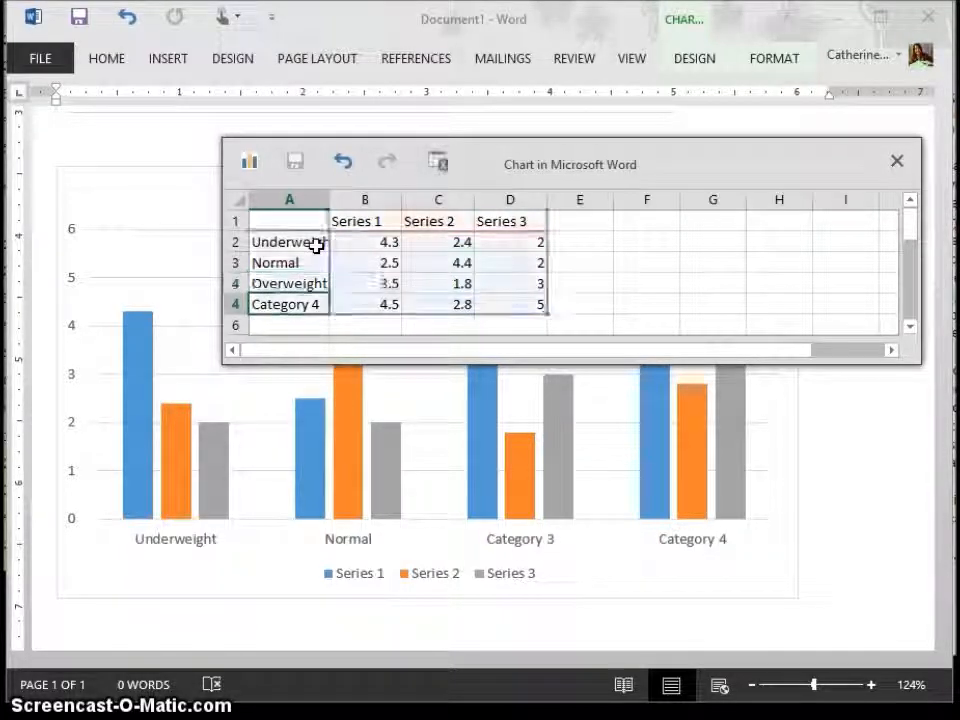
{"action": "type", "text": "Obe"}
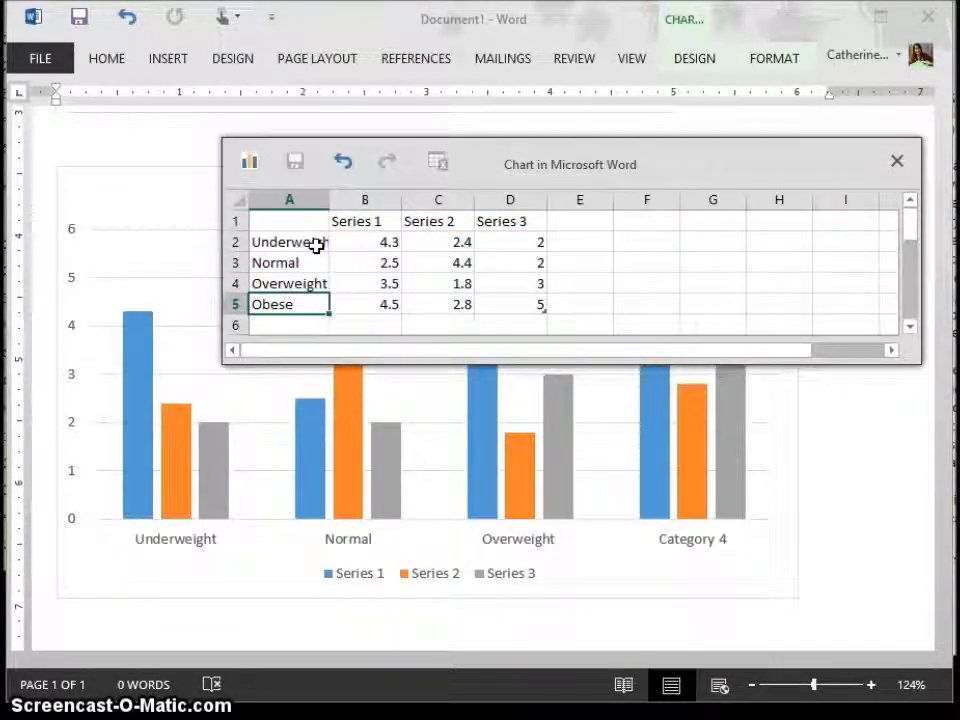
{"action": "type", "text": "se"}
{"action": "key", "text": "Tab"}
Step: Set the Series 1 values to 34 for Underweight, 36 for Normal, 32 for Overweight and 20 for Obese
{"action": "key", "text": "Up"}
{"action": "key", "text": "Up"}
{"action": "key", "text": "Up"}
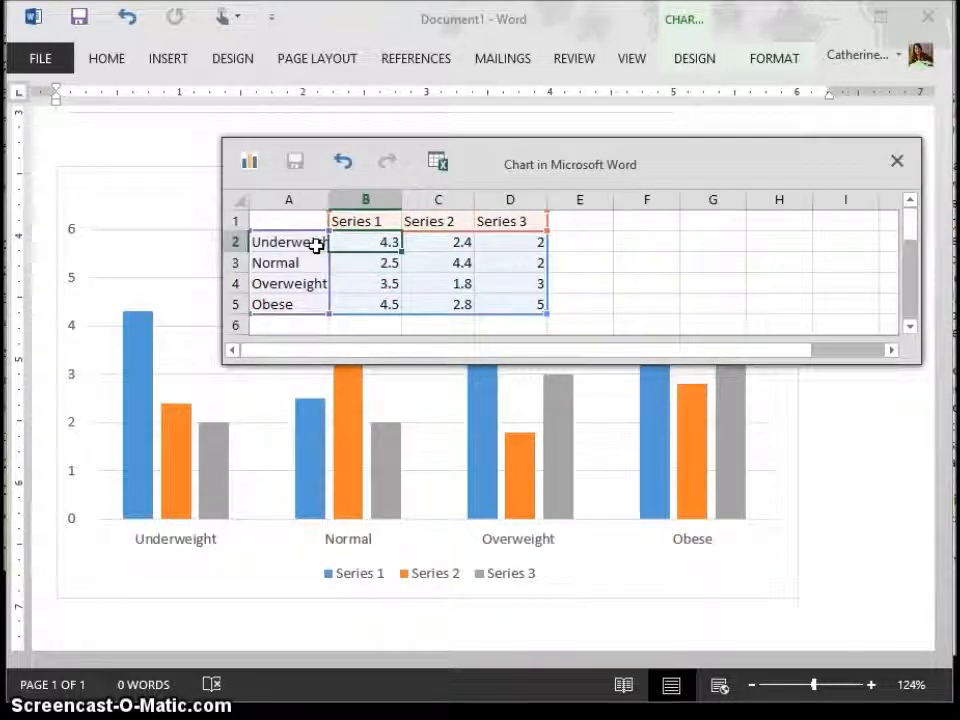
{"action": "type", "text": "34"}
{"action": "key", "text": "Return"}
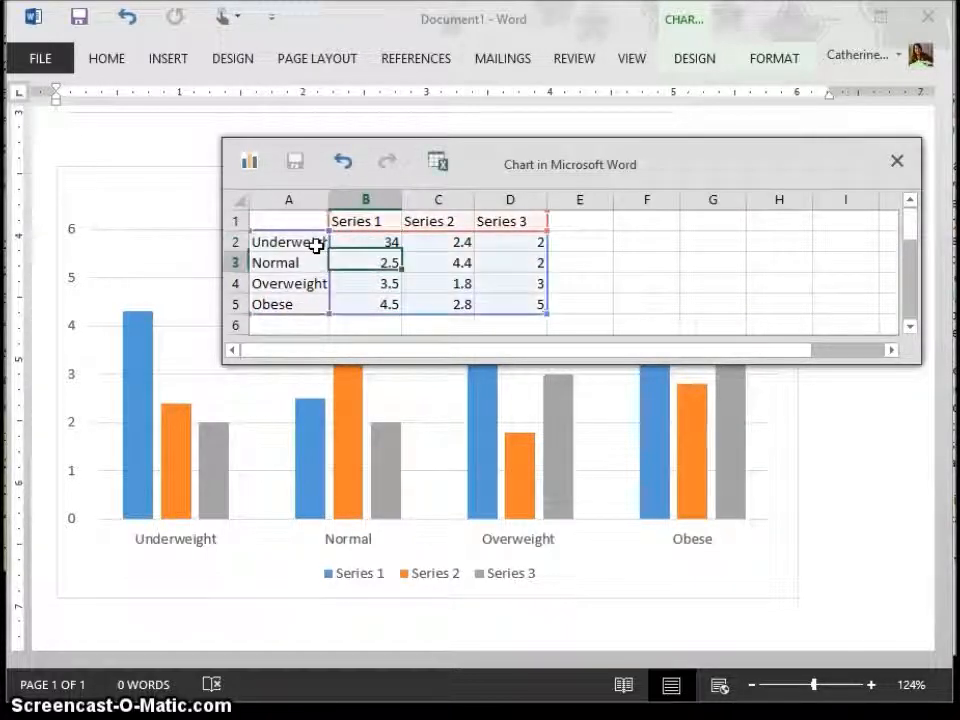
{"action": "type", "text": "36"}
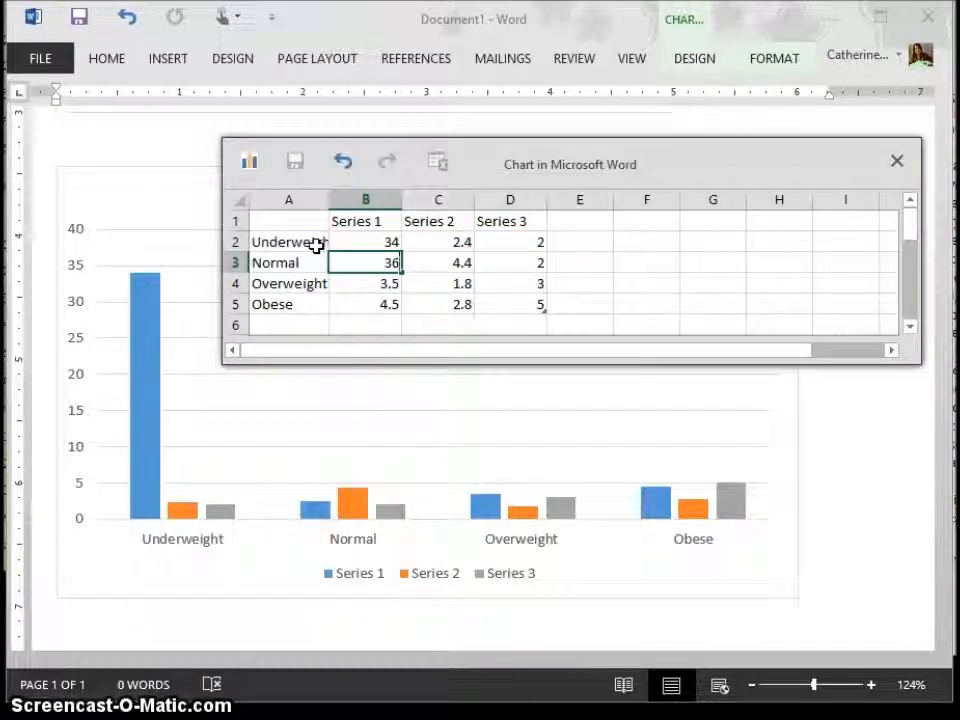
{"action": "key", "text": "Return"}
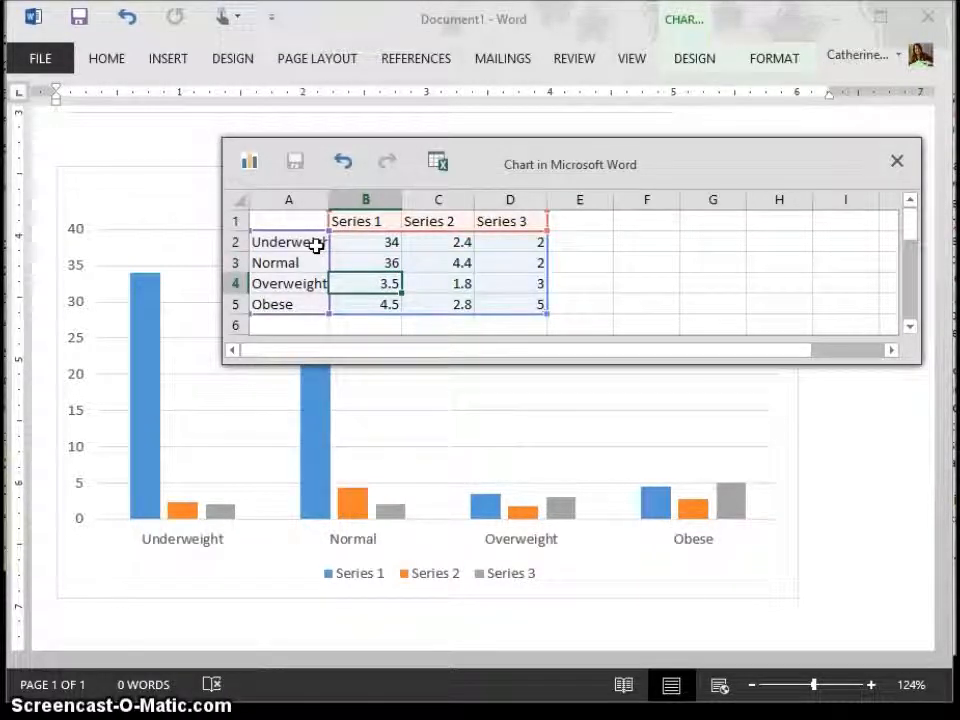
{"action": "type", "text": "32"}
{"action": "key", "text": "Return"}
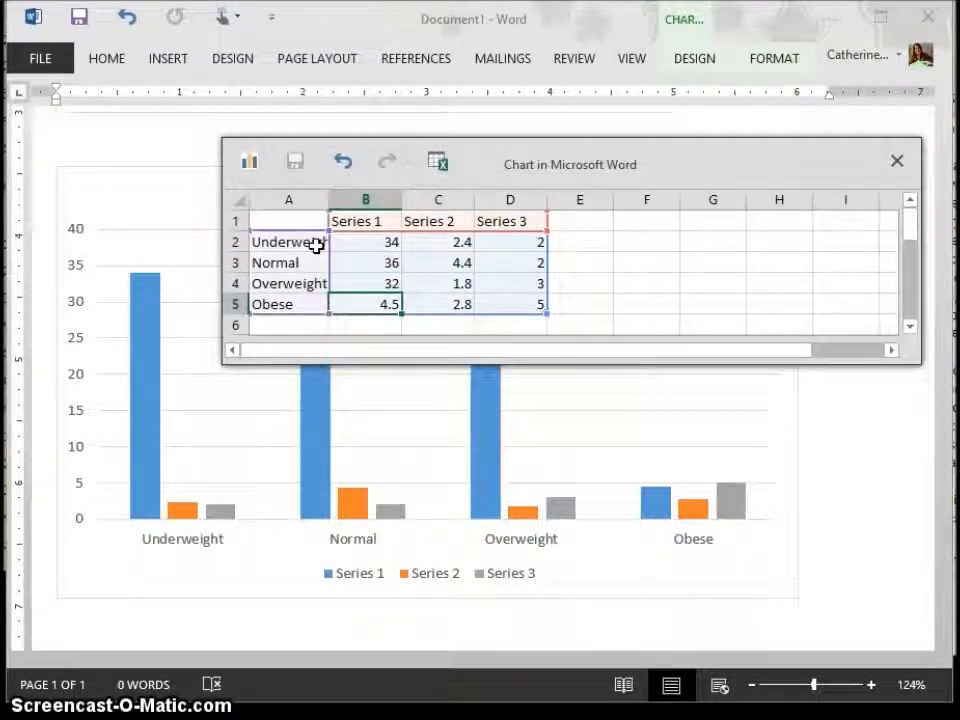
{"action": "type", "text": "20"}
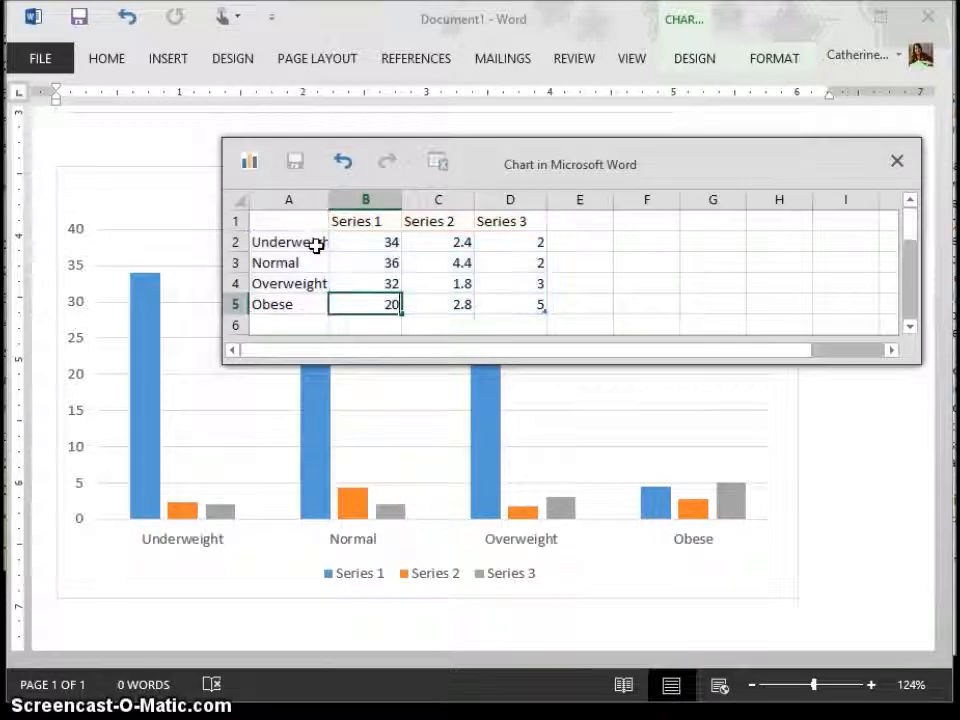
{"action": "key", "text": "Tab"}
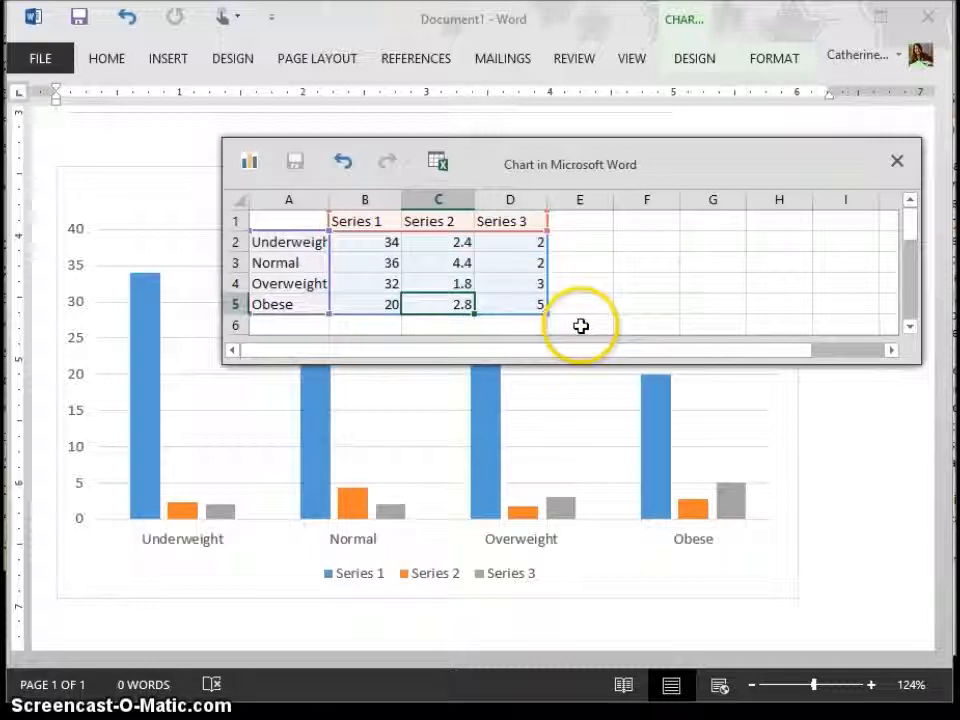
Step: Shrink the chart's data range to column B so that only Series 1 is plotted
{"action": "left_click", "coordinate": [457, 240]}
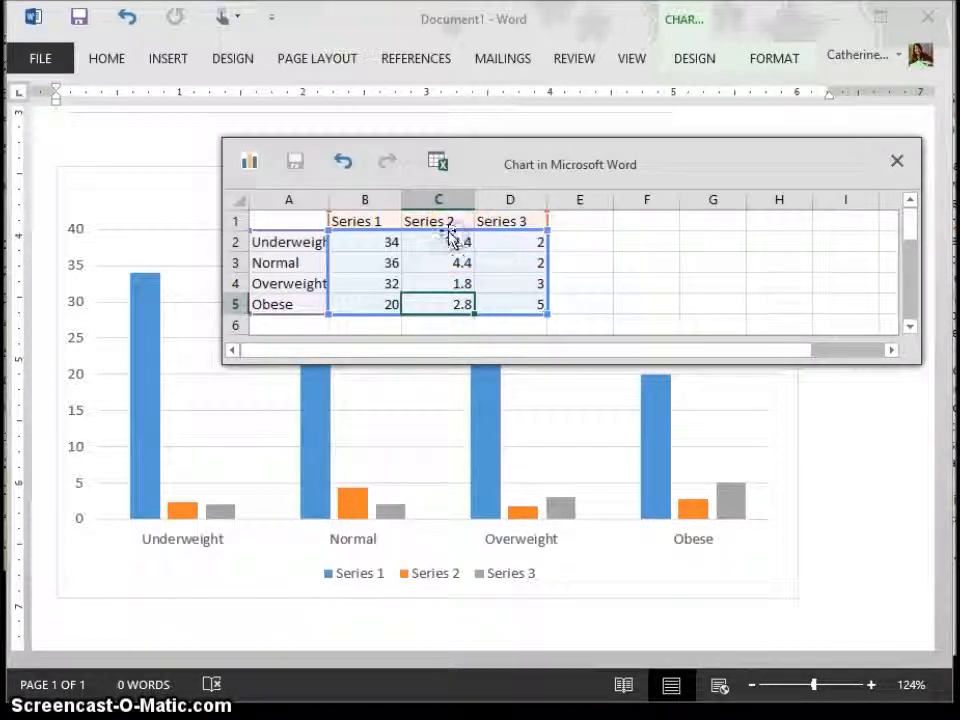
{"action": "left_click_drag", "start_coordinate": [462, 237], "coordinate": [533, 311]}
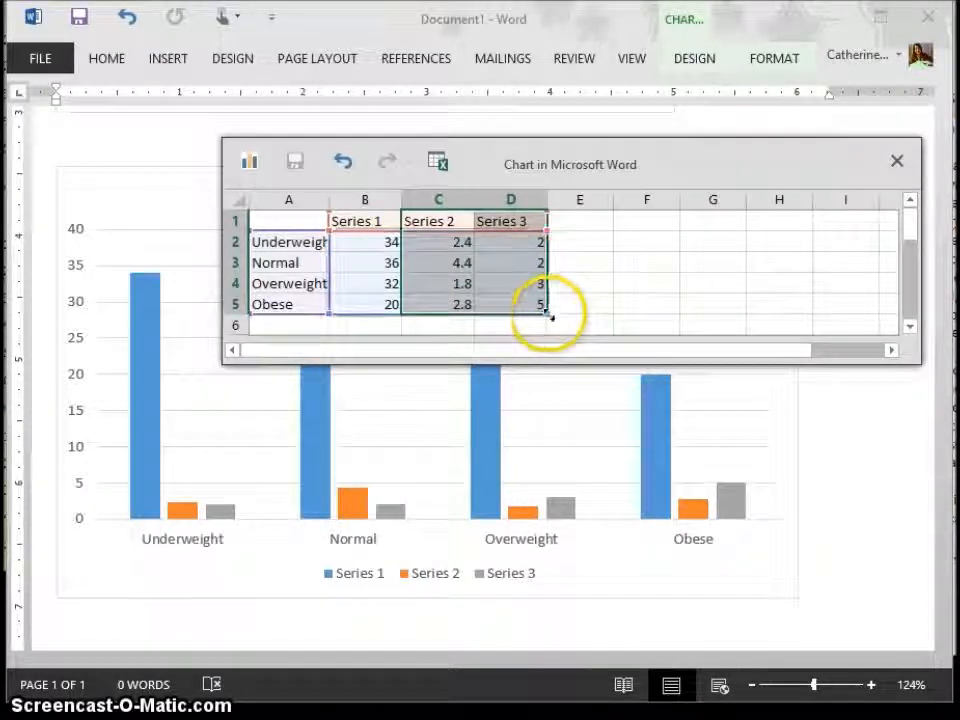
{"action": "left_click", "coordinate": [364, 286]}
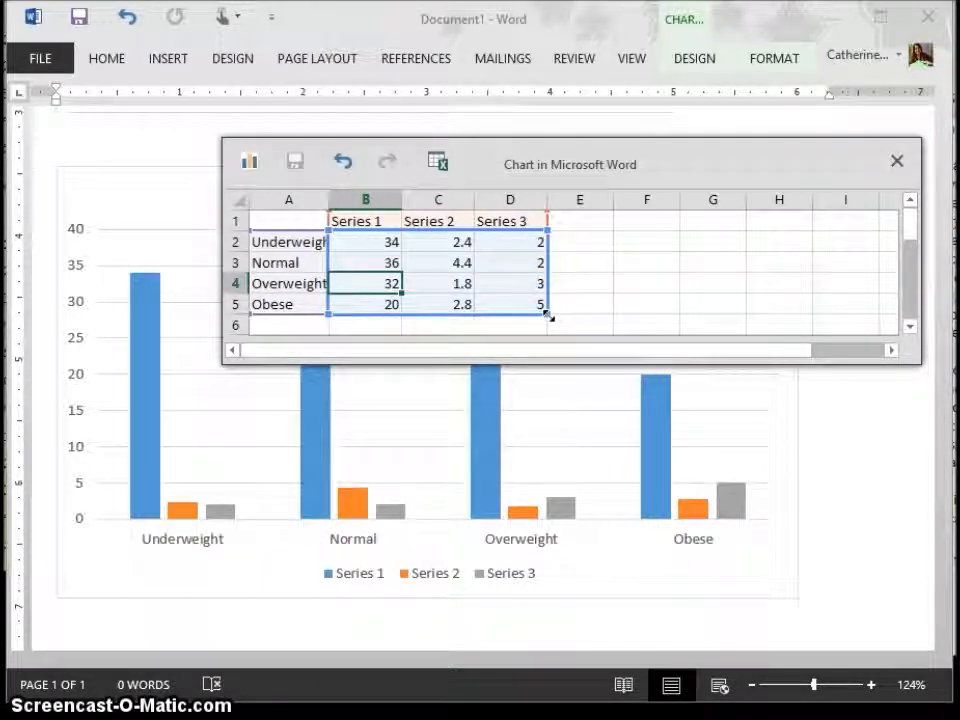
{"action": "left_click_drag", "start_coordinate": [549, 316], "coordinate": [407, 315]}
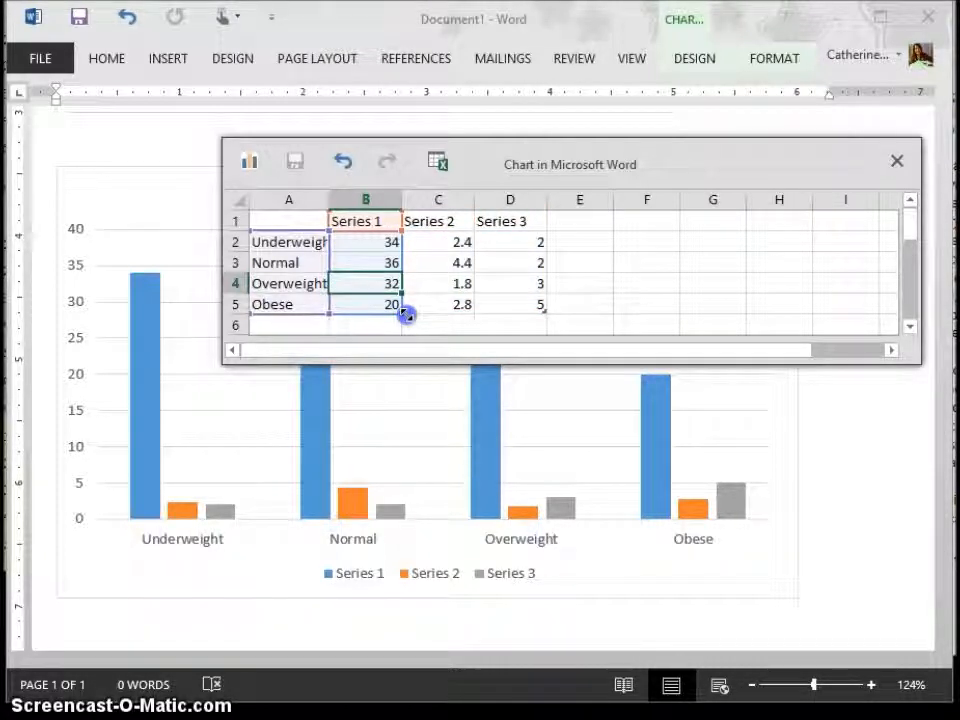
{"action": "left_click_drag", "start_coordinate": [407, 315], "coordinate": [407, 315]}
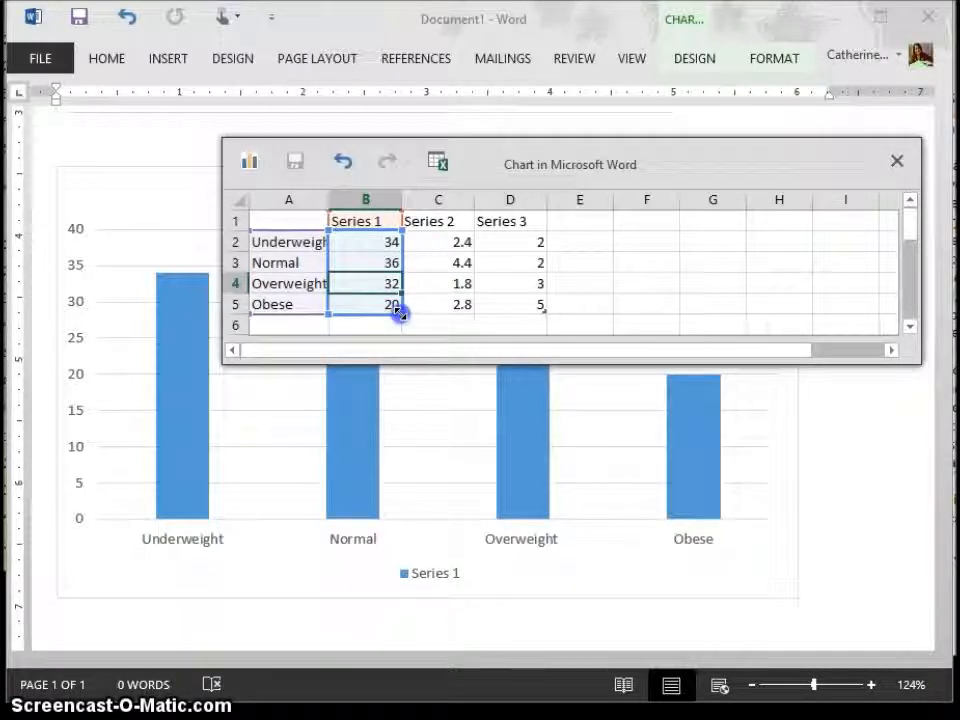
Step: Extend the chart's data range through columns C and D to include the empty column E, rows 1 to 5
{"action": "left_click_drag", "start_coordinate": [468, 308], "coordinate": [480, 313]}
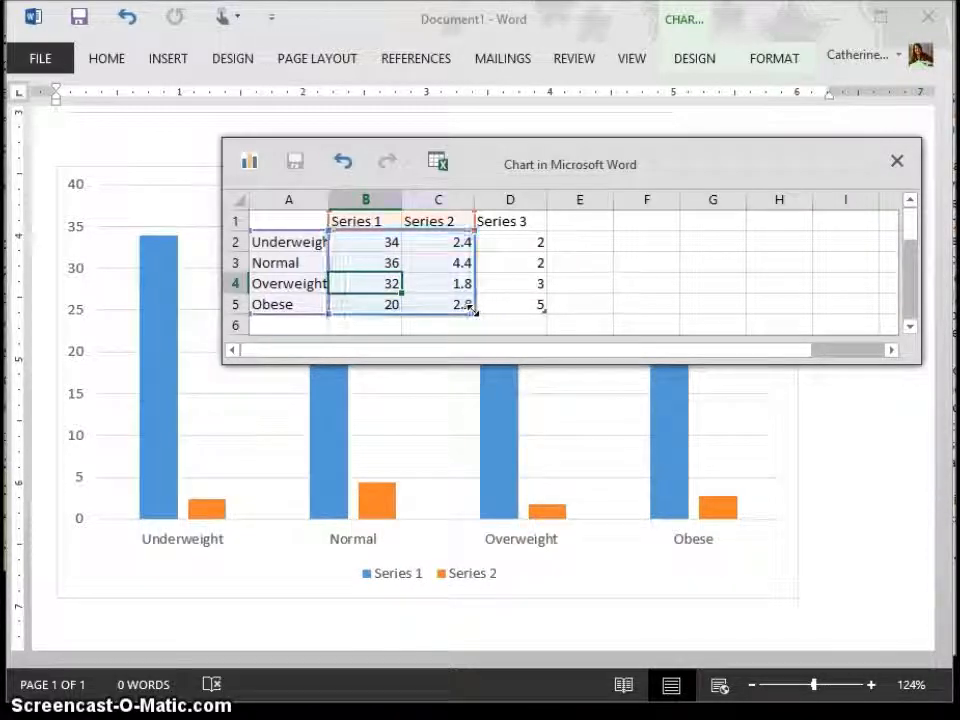
{"action": "left_click_drag", "start_coordinate": [471, 310], "coordinate": [545, 311]}
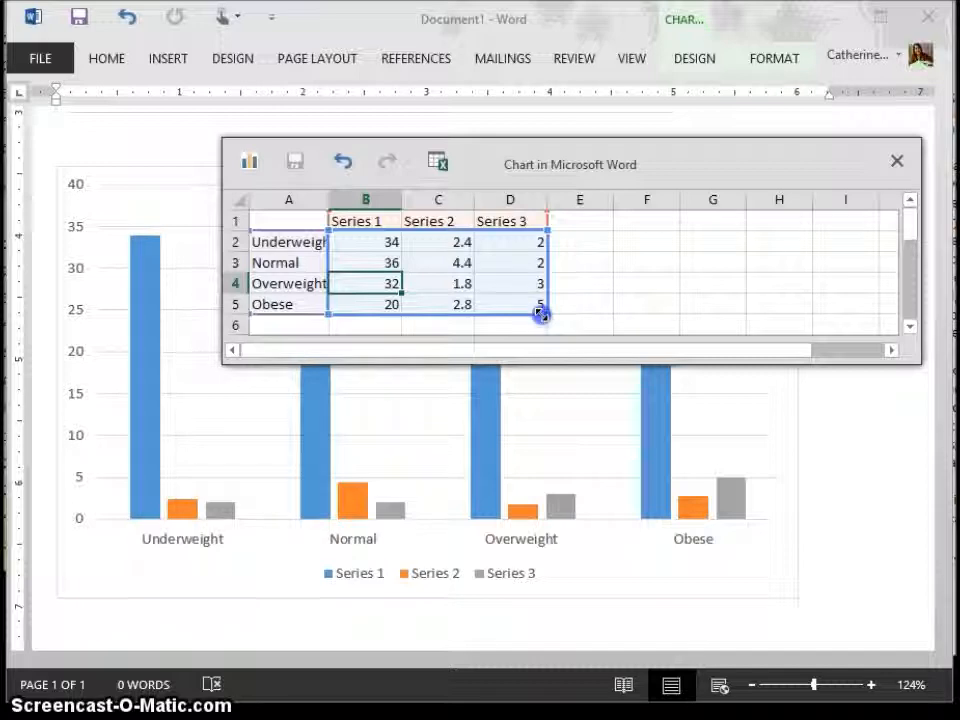
{"action": "left_click_drag", "start_coordinate": [540, 314], "coordinate": [598, 311]}
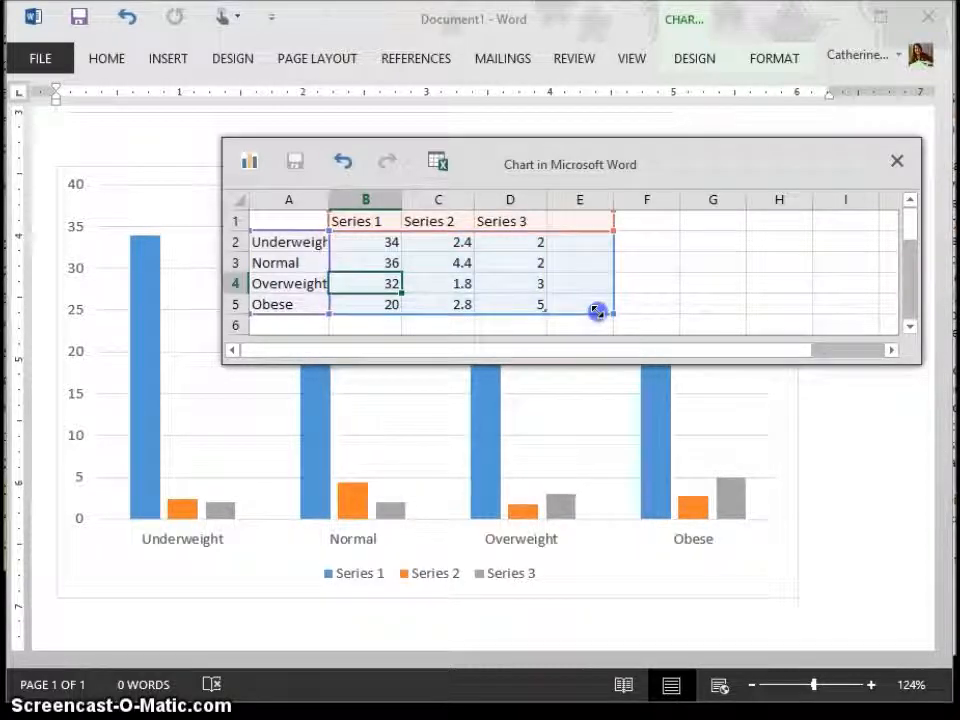
Step: Fill column E as Series 4 with the values 2, 5, 4 and 6, and close the data sheet
{"action": "left_click", "coordinate": [574, 221]}
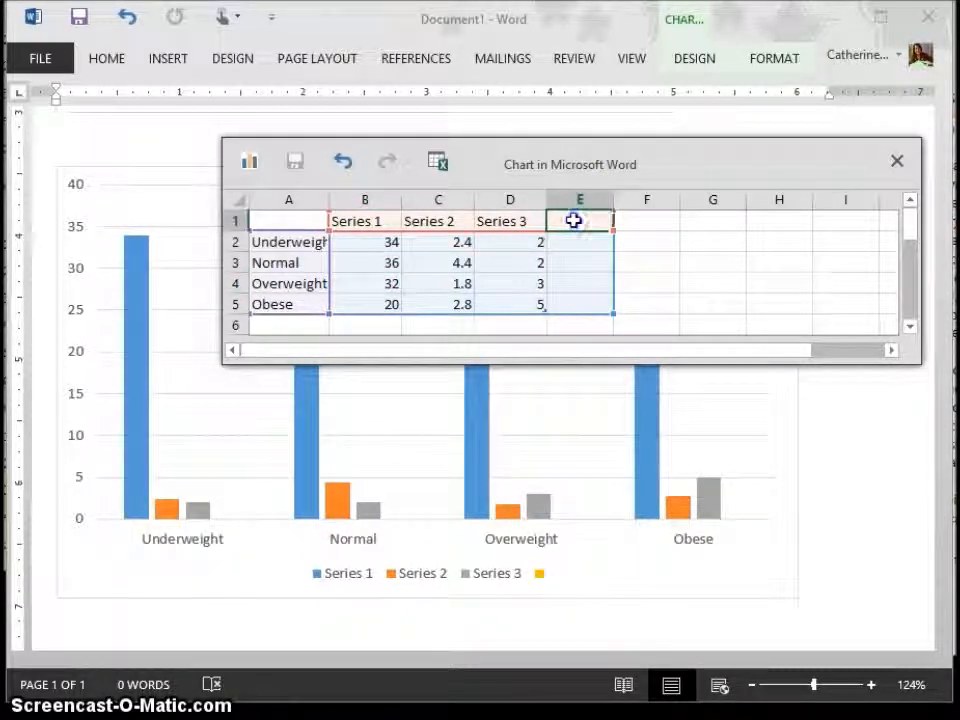
{"action": "type", "text": "Series 4"}
{"action": "key", "text": "Return"}
{"action": "type", "text": "2"}
{"action": "key", "text": "Return"}
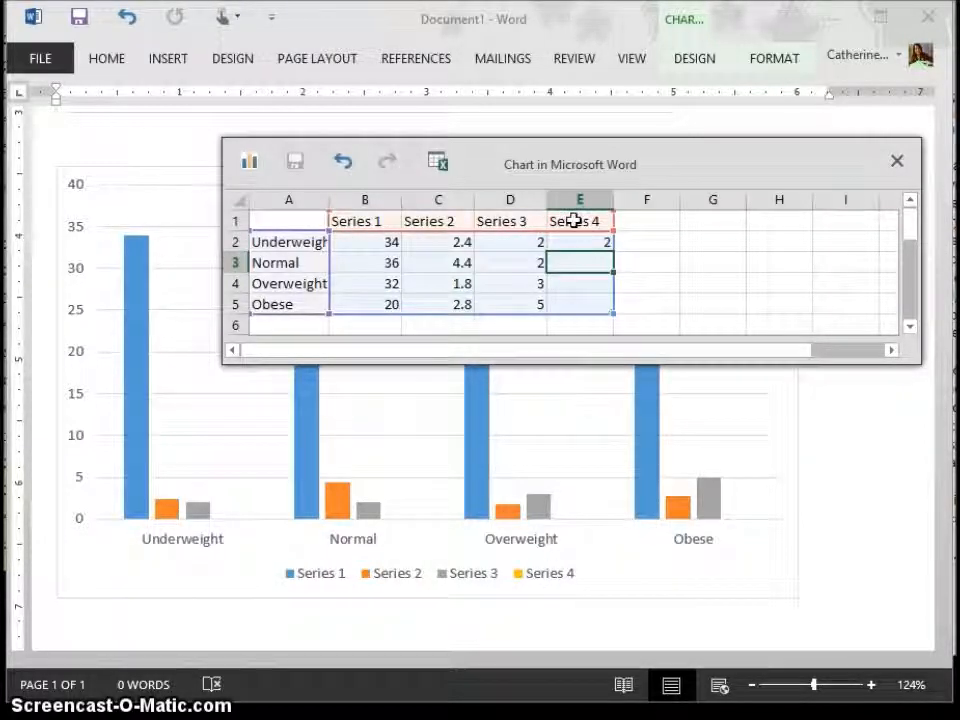
{"action": "key", "text": "Down"}
{"action": "type", "text": "4"}
{"action": "key", "text": "Up"}
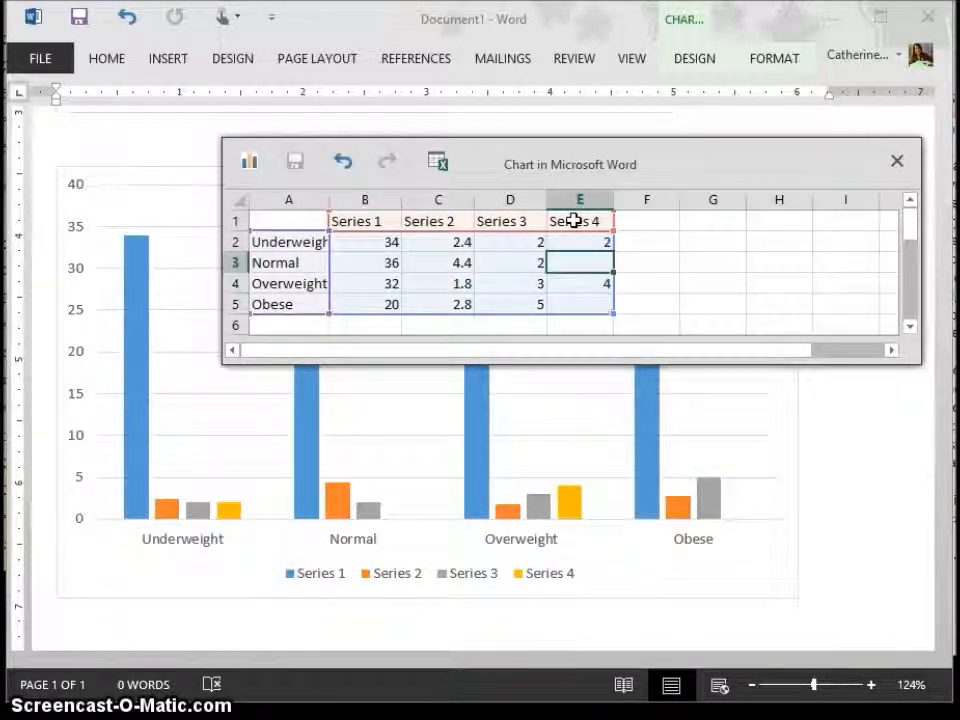
{"action": "type", "text": "5"}
{"action": "key", "text": "Return"}
{"action": "key", "text": "Down"}
{"action": "type", "text": "6"}
{"action": "key", "text": "Return"}
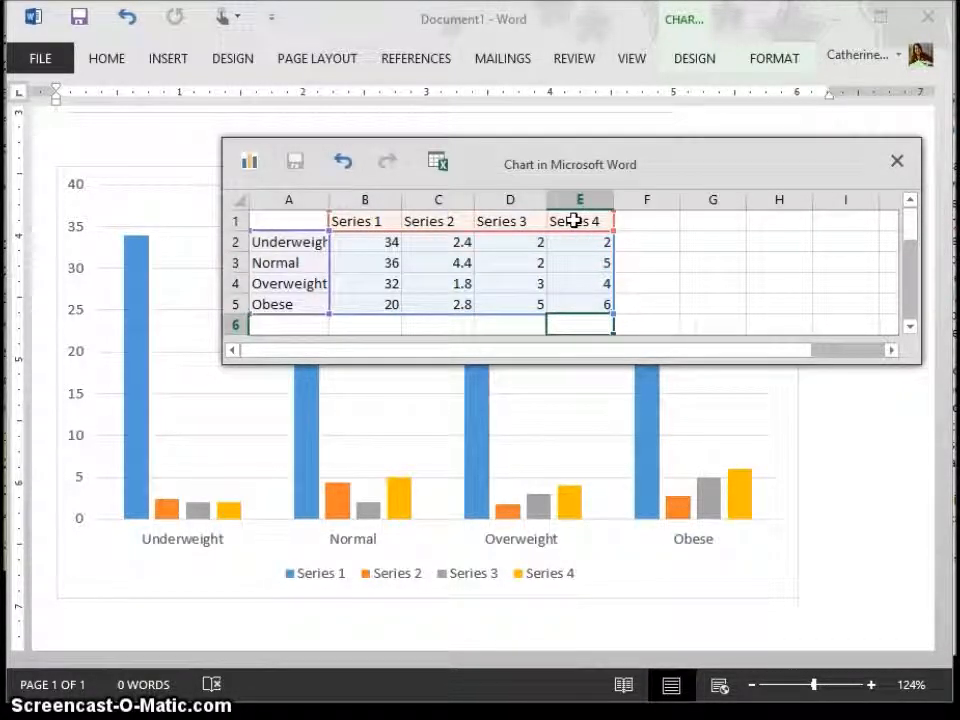
{"action": "left_click", "coordinate": [897, 163]}
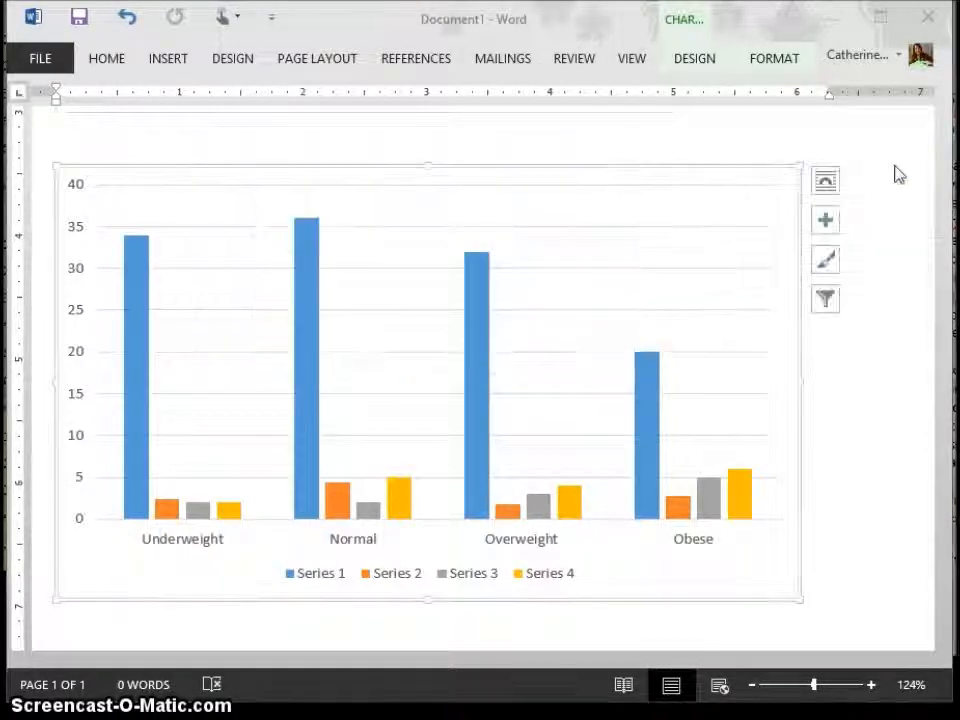
Step: Reopen the new chart's data sheet for editing, move it up over the chart, and close it again
{"action": "left_click", "coordinate": [720, 432]}
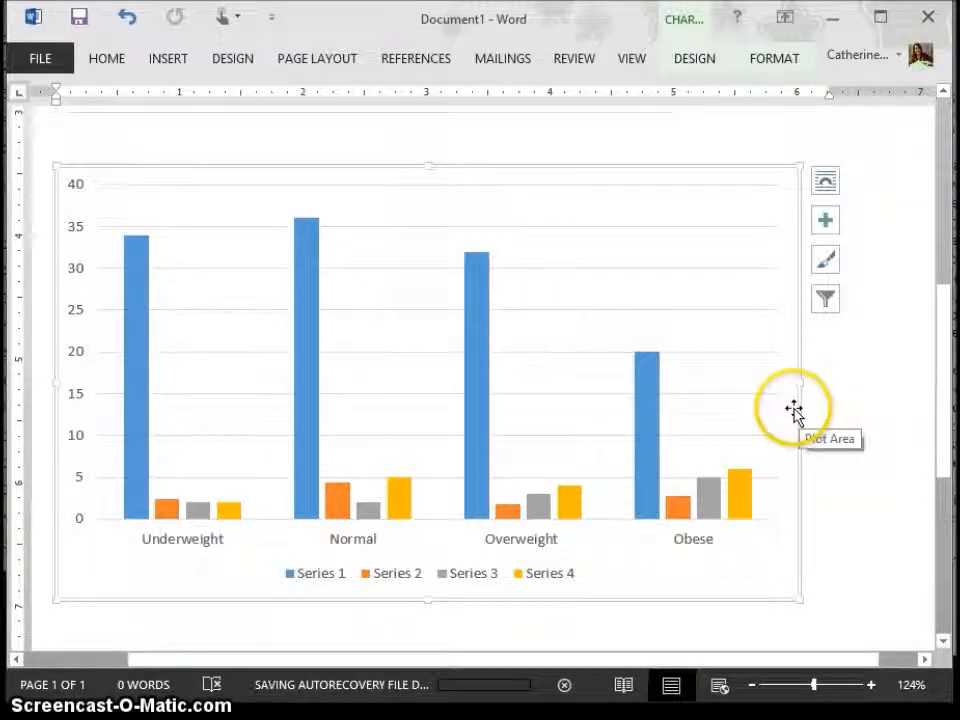
{"action": "left_click", "coordinate": [692, 62]}
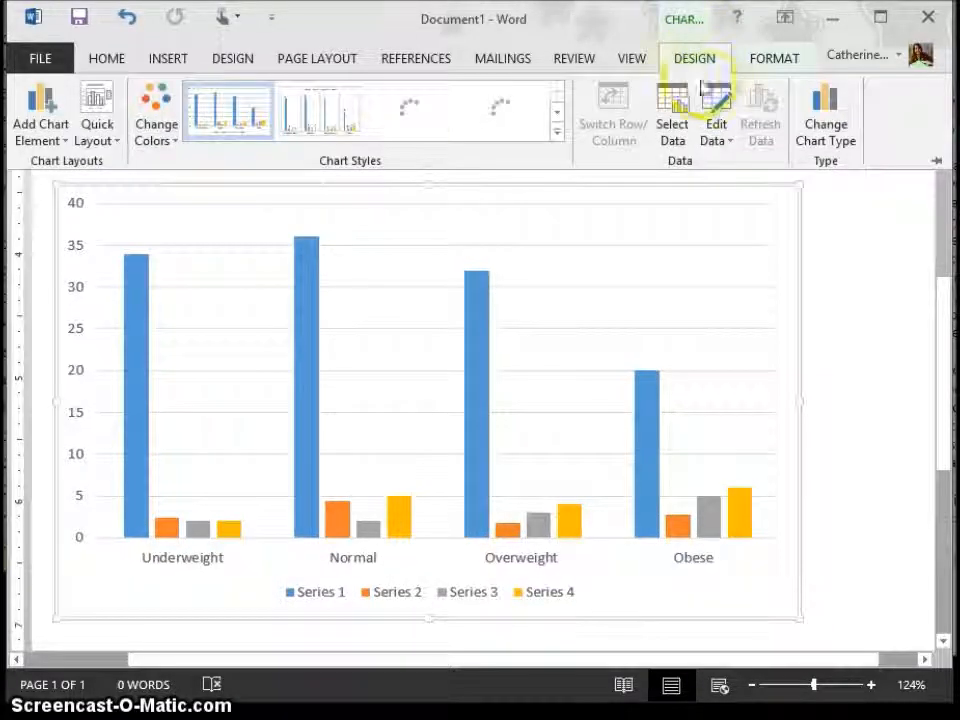
{"action": "left_click", "coordinate": [716, 98]}
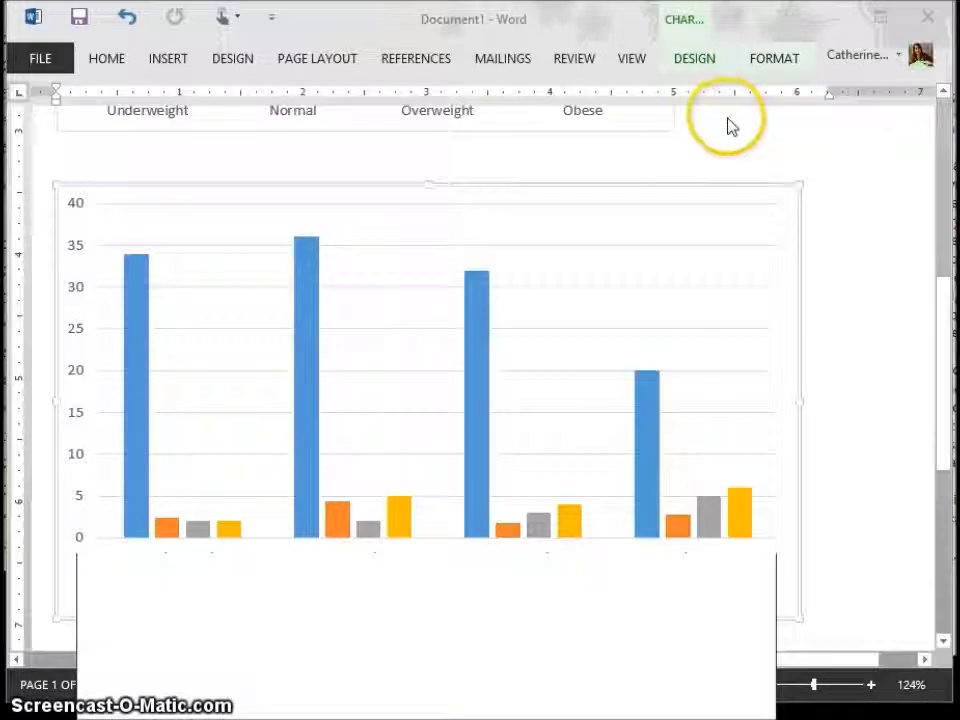
{"action": "left_click_drag", "start_coordinate": [600, 579], "coordinate": [736, 168]}
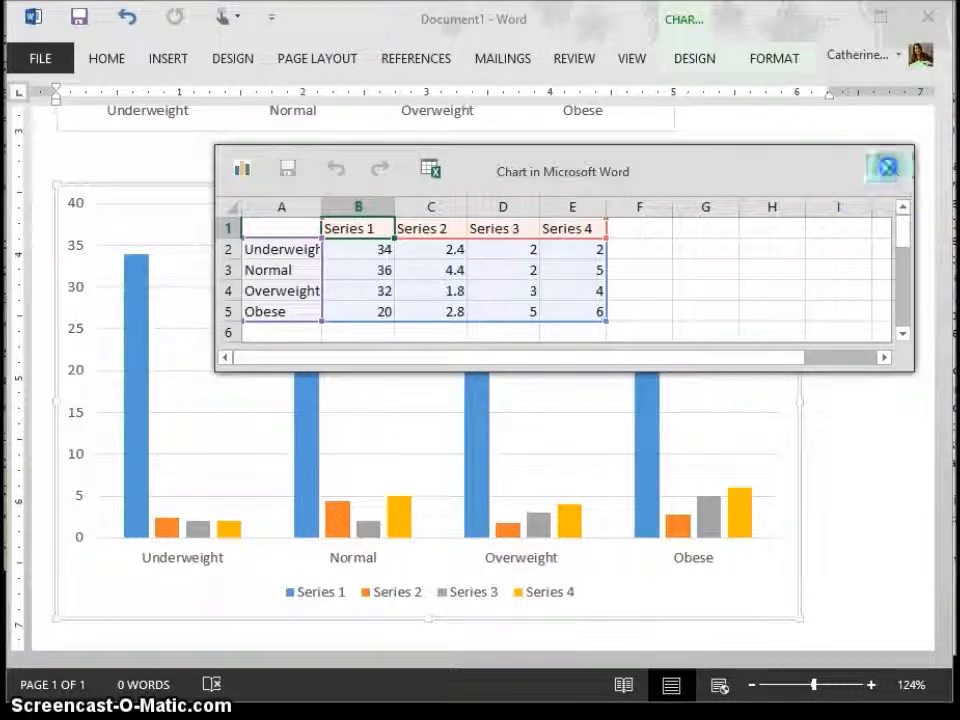
{"action": "left_click", "coordinate": [889, 168]}
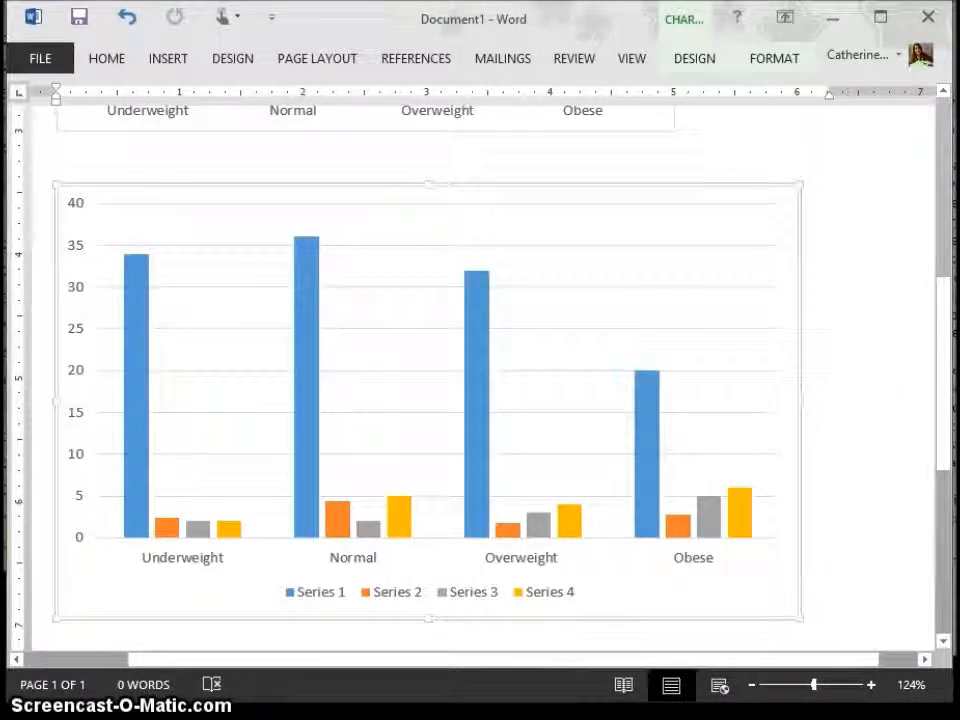